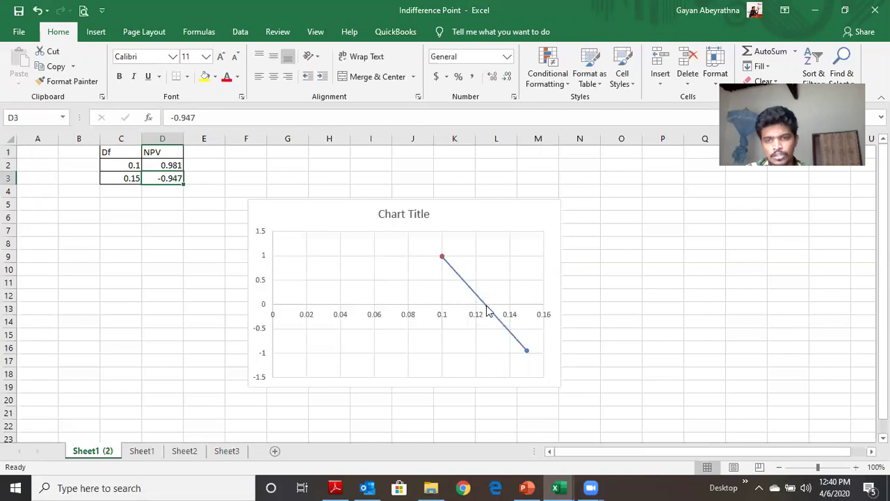
- Show Sheet1's EBIT options chart, then switch to the PM 3 31 workbook
mouse_move(487, 310)
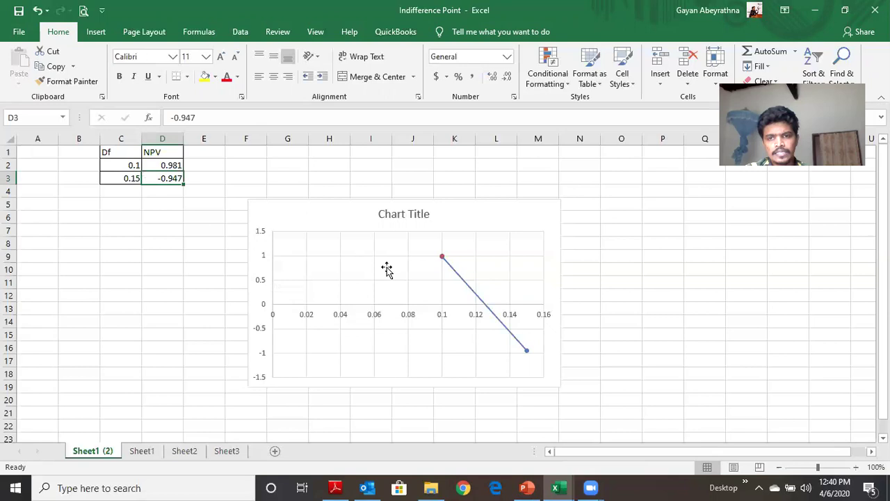
mouse_move(441, 262)
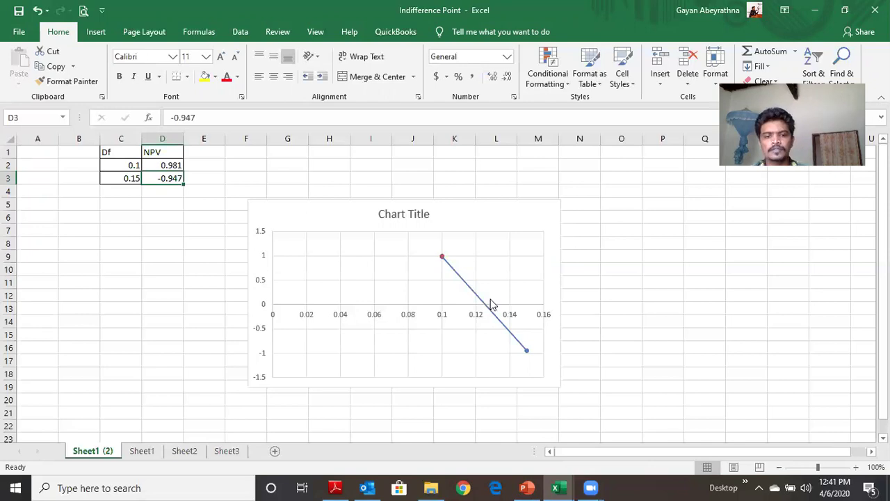
left_click(143, 452)
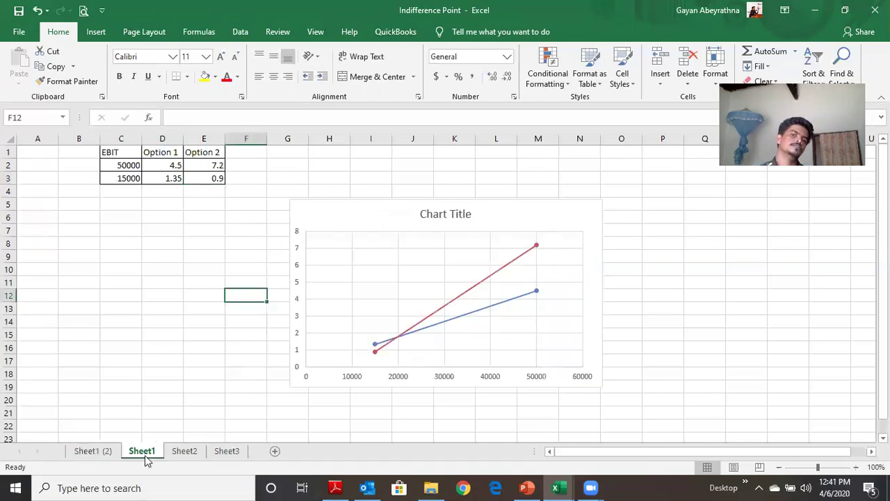
mouse_move(552, 486)
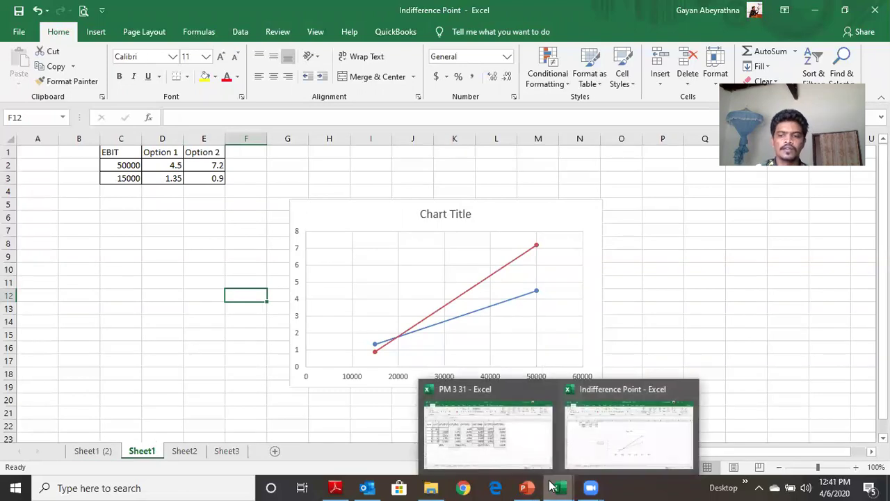
left_click(494, 442)
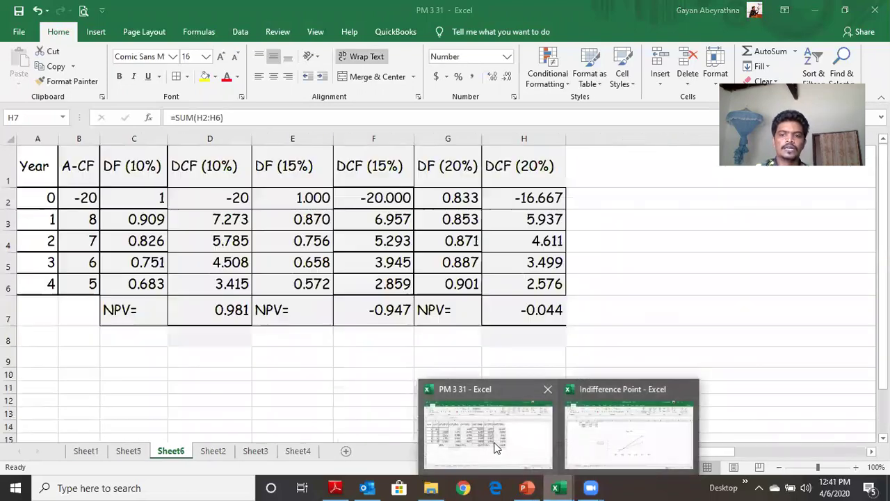
- Review the DCF (10%) and DCF (15%) columns of the Sheet6 NPV table
left_click(369, 390)
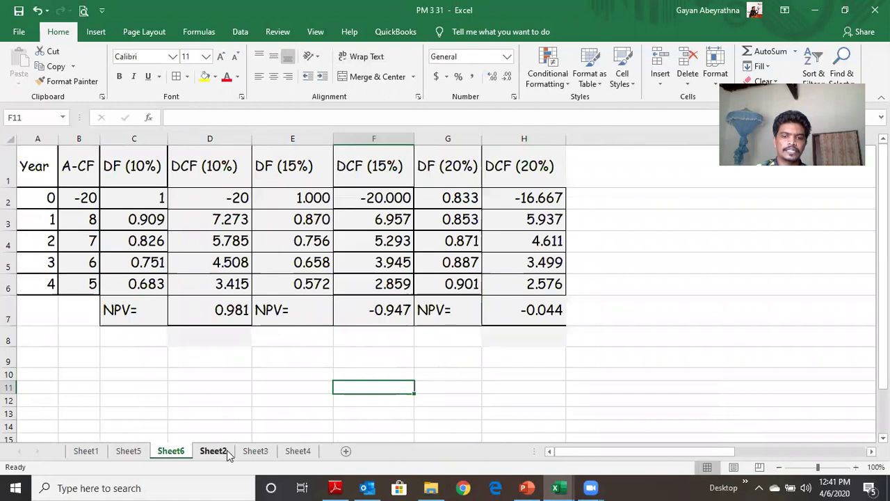
left_click(226, 450)
left_click(163, 452)
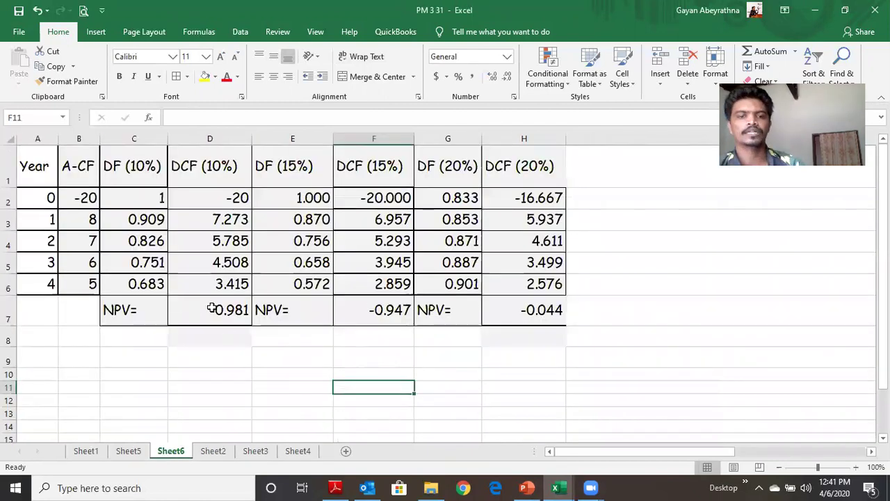
left_click(235, 142)
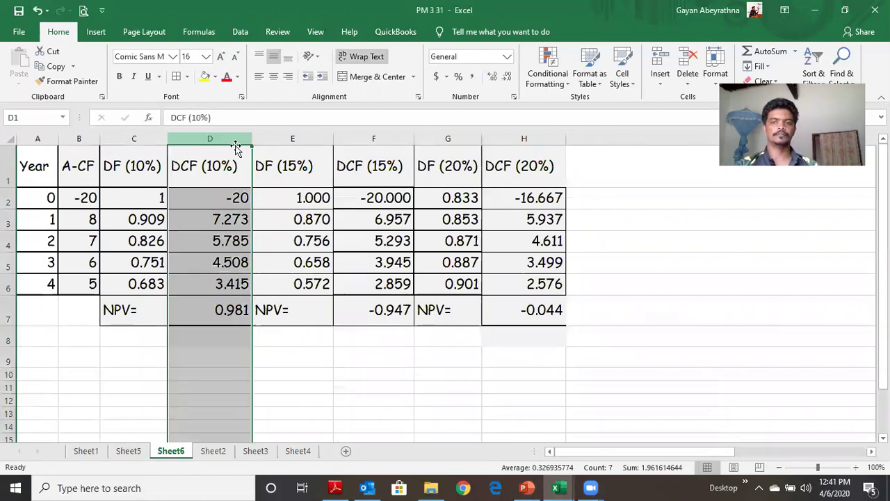
left_click(375, 138)
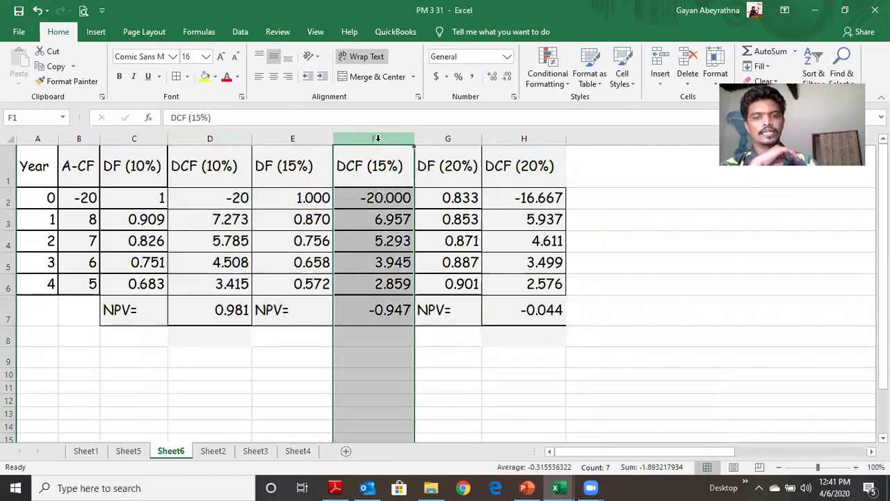
left_click(214, 451)
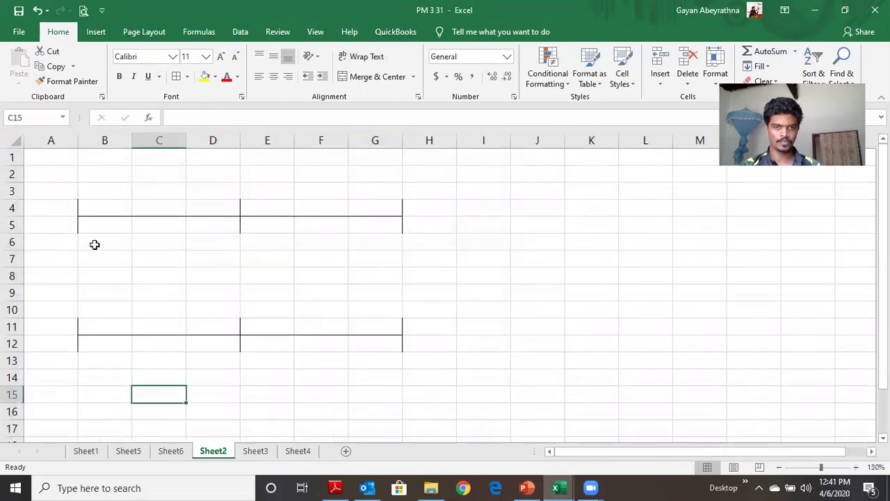
- Label cell A3 'NPV' and cell A6 'DF' on Sheet2
left_click(46, 192)
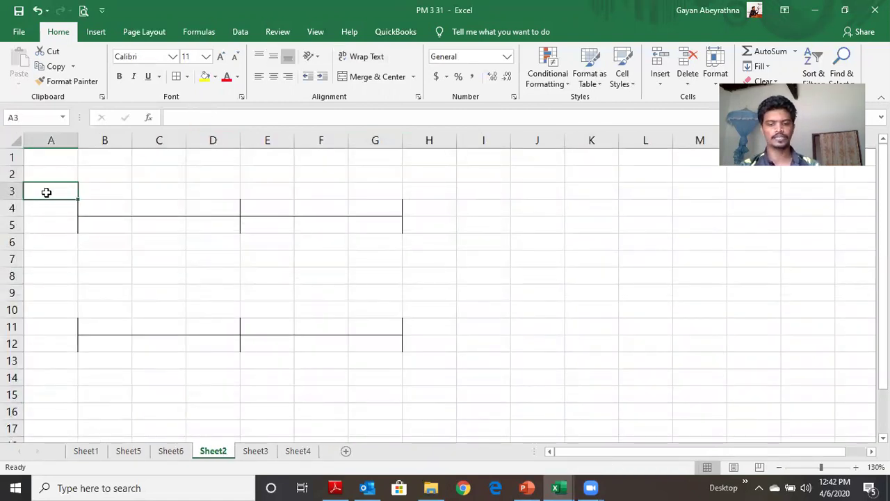
type("NP")
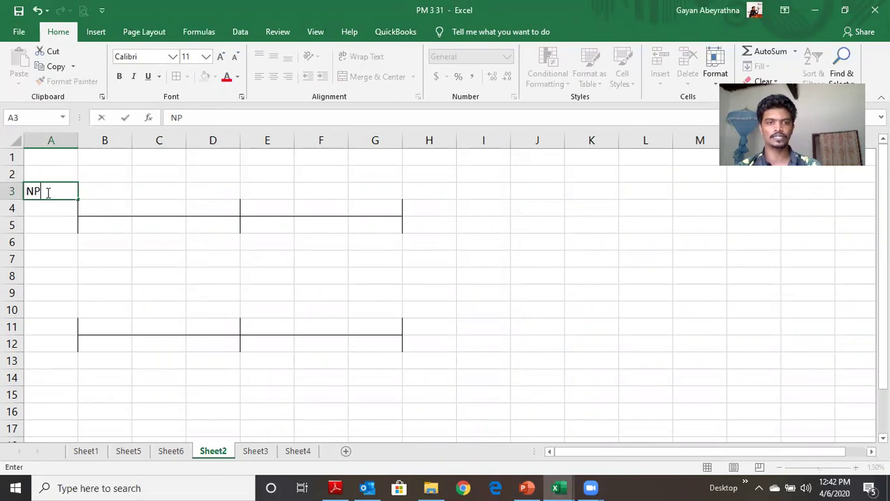
type("V")
key("Tab")
left_click(47, 191)
key("Down")
key("Down")
key("Down")
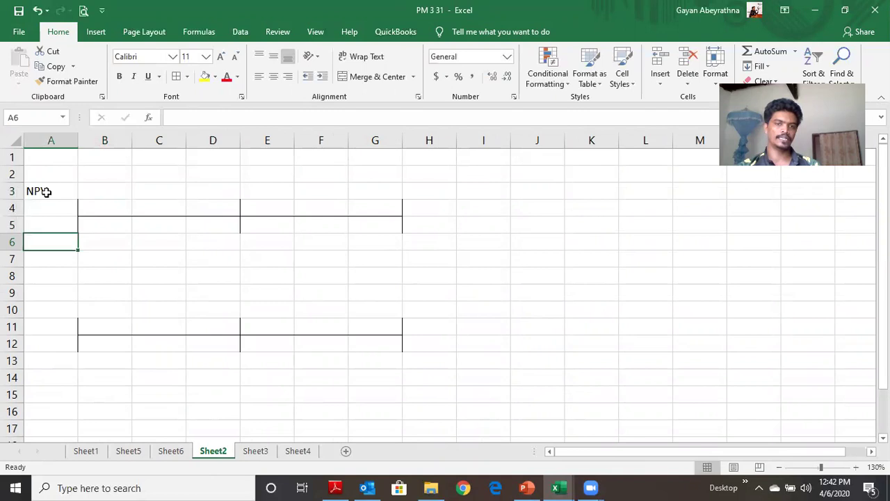
type("DF")
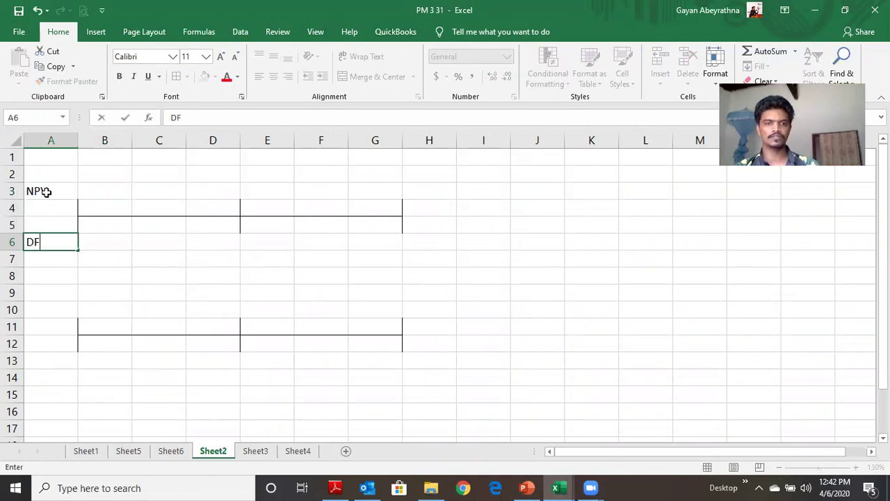
key("Tab")
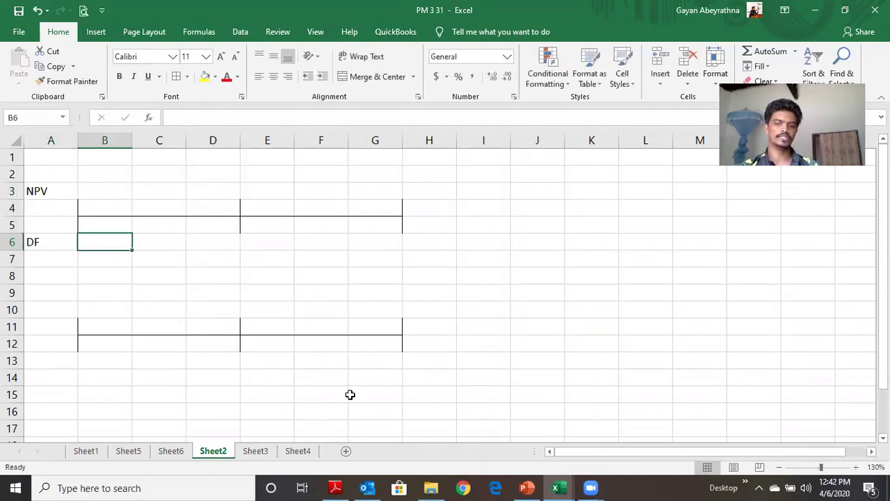
- Enter the 10% NPV 0.981 in B3 and the rate 0.1 in B6
left_click(170, 451)
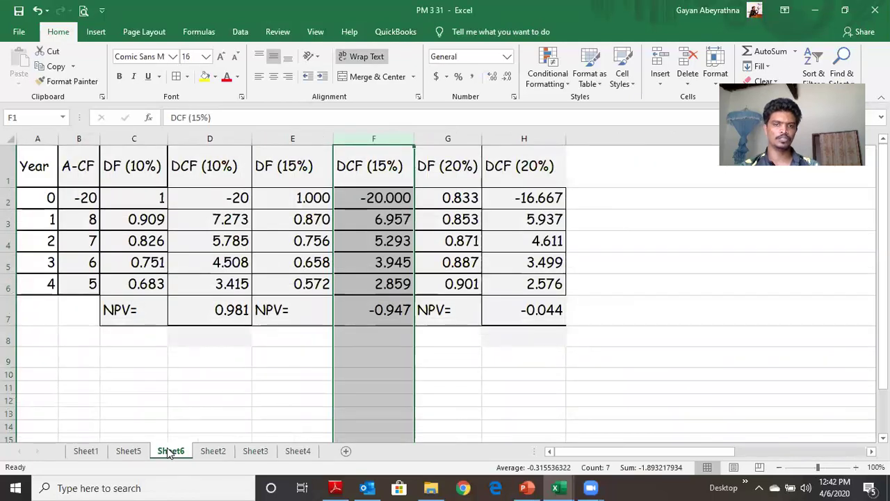
left_click(211, 452)
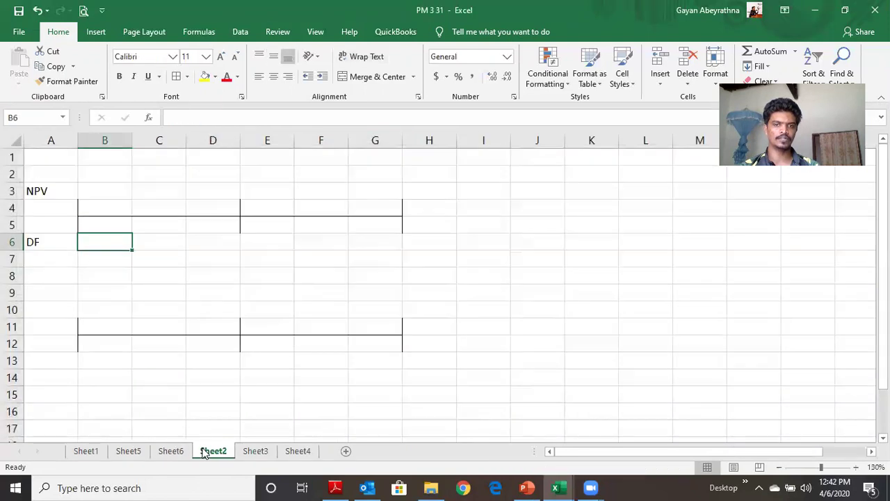
left_click(107, 192)
type("0")
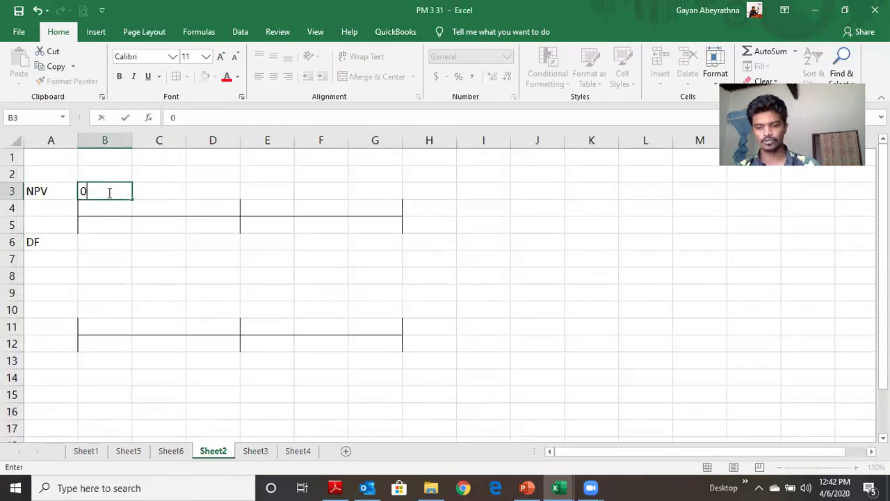
type(".981")
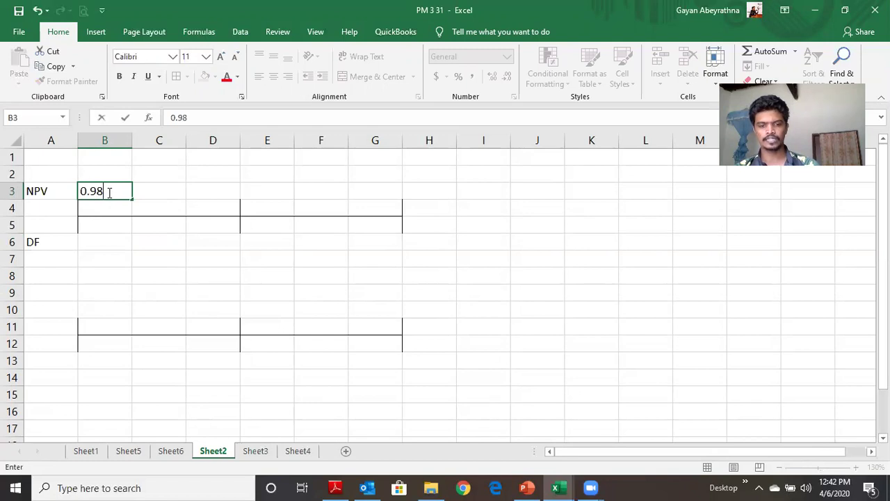
key("Return")
key("Return")
key("Return")
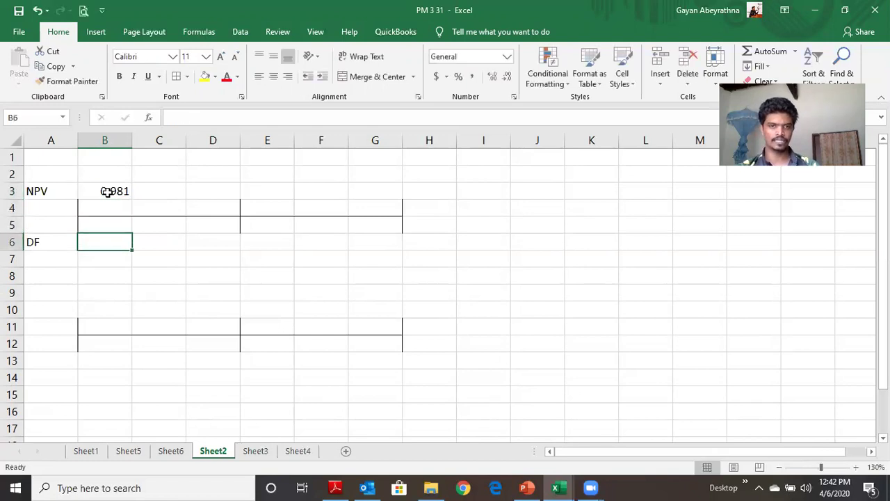
type(".1")
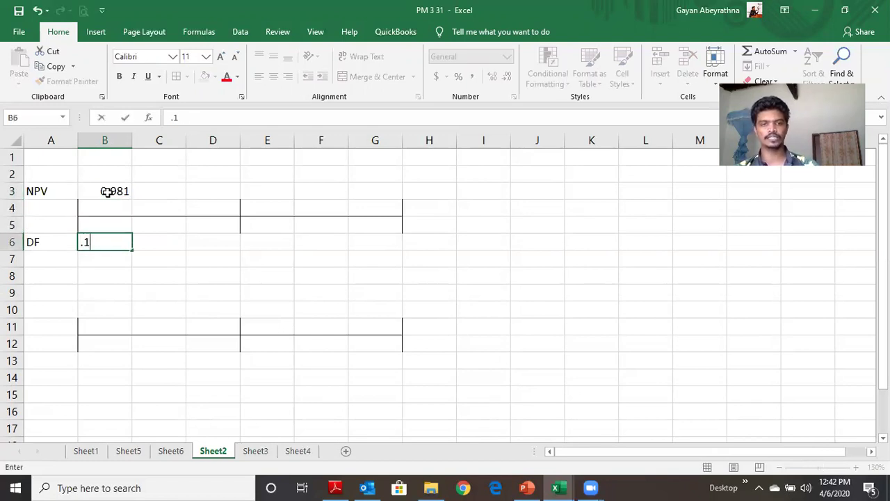
key("Tab")
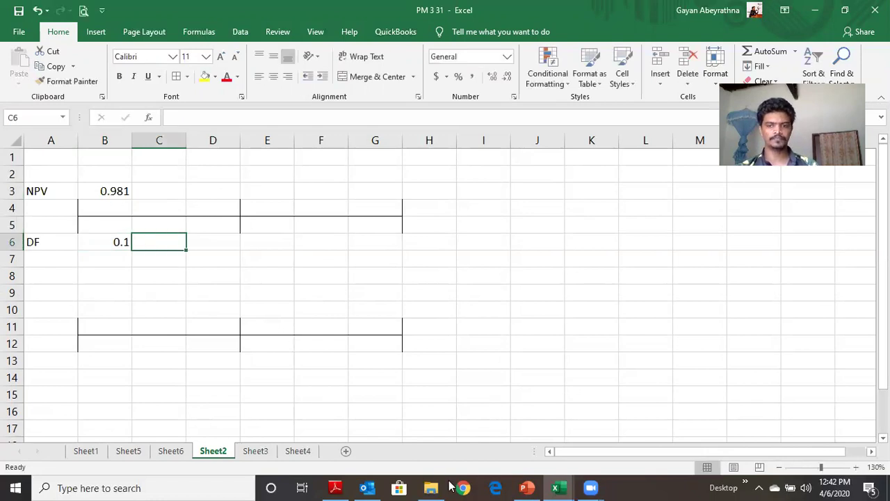
- Copy the NPV 0.981 from B3 into G3 after checking Sheet6's DCF table
left_click(559, 485)
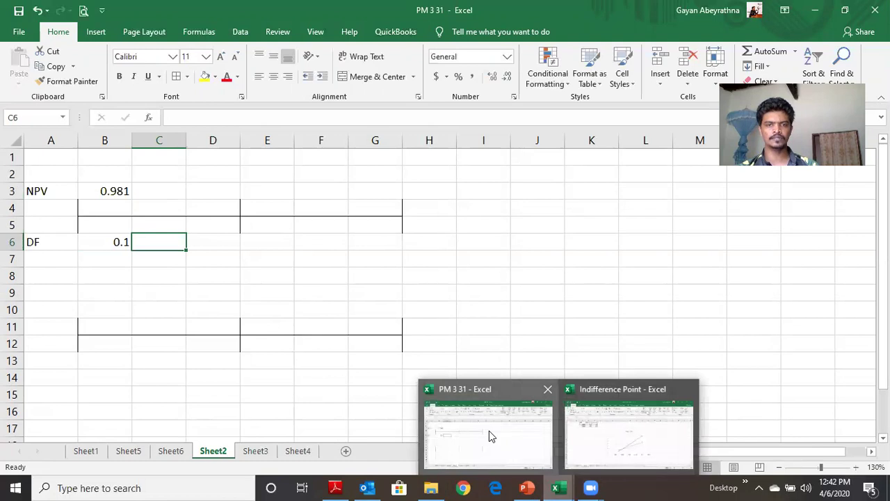
left_click(180, 453)
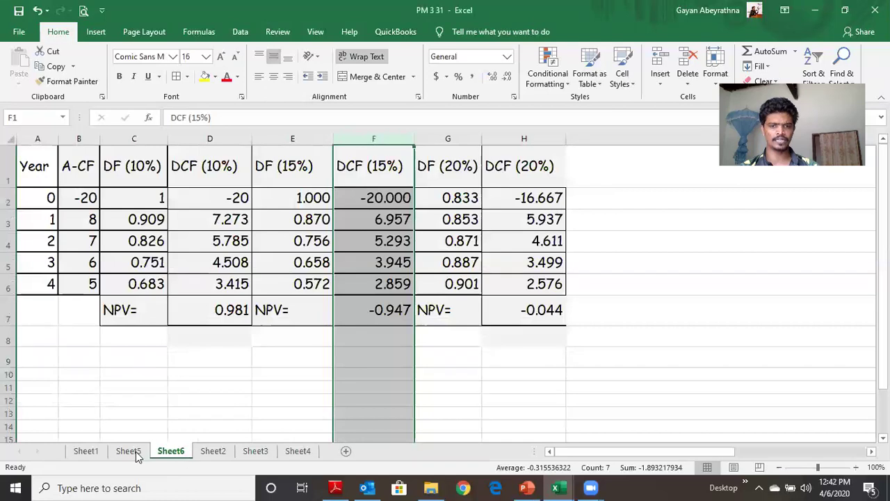
left_click(201, 452)
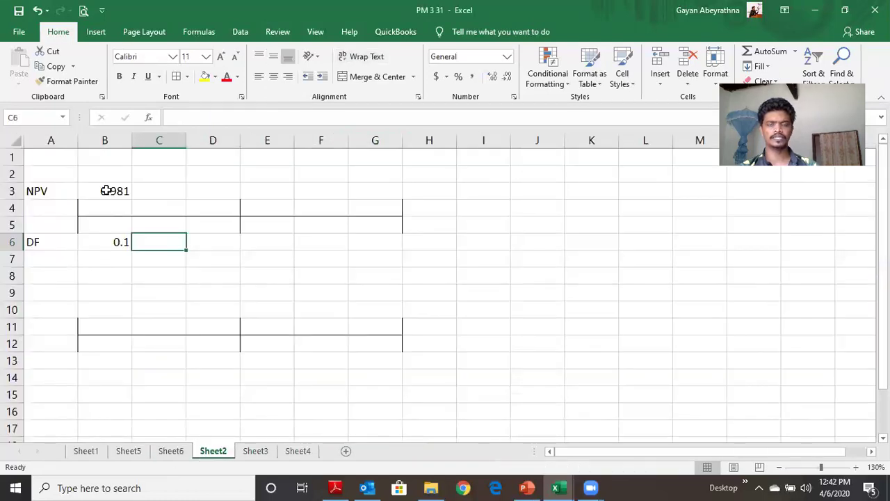
left_click(106, 191)
key("ctrl+c")
key("Right")
key("Right")
key("Right")
key("Right")
key("Right")
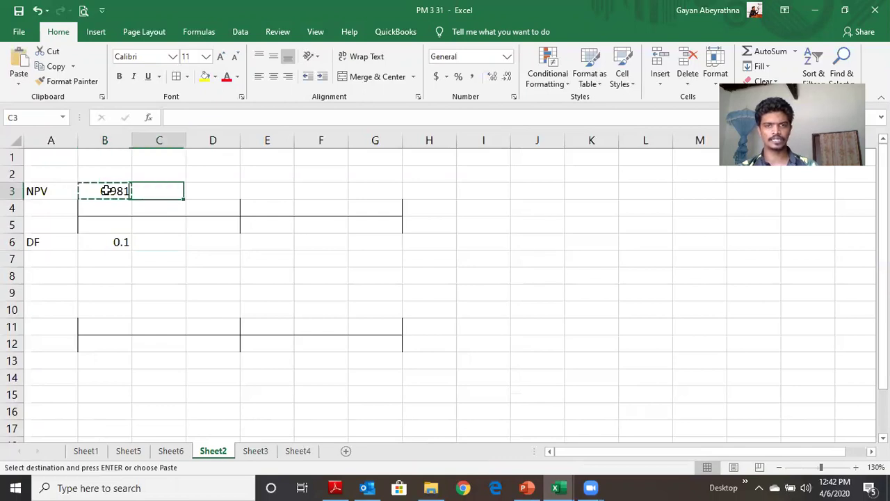
key("ctrl+v")
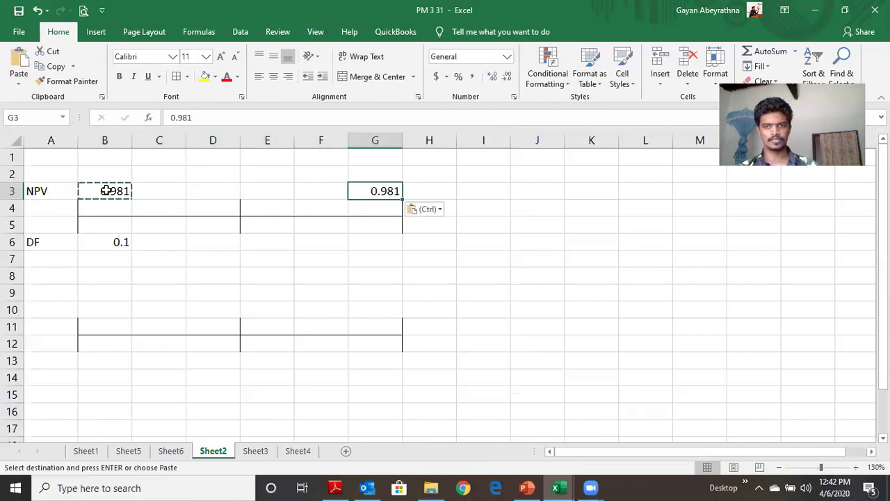
key("Down")
key("Down")
key("Left")
- Copy the 0.1 discount rate from B6 into G6
key("Left")
key("Left")
key("Left")
key("Left")
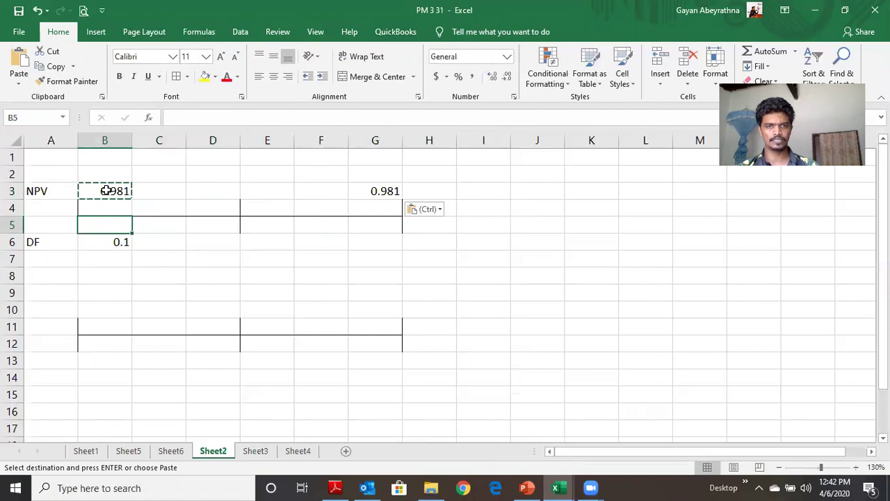
key("Down")
key("ctrl+c")
key("Right")
key("Right")
key("Right")
key("Right")
key("Right")
key("Right")
key("Left")
key("ctrl+c")
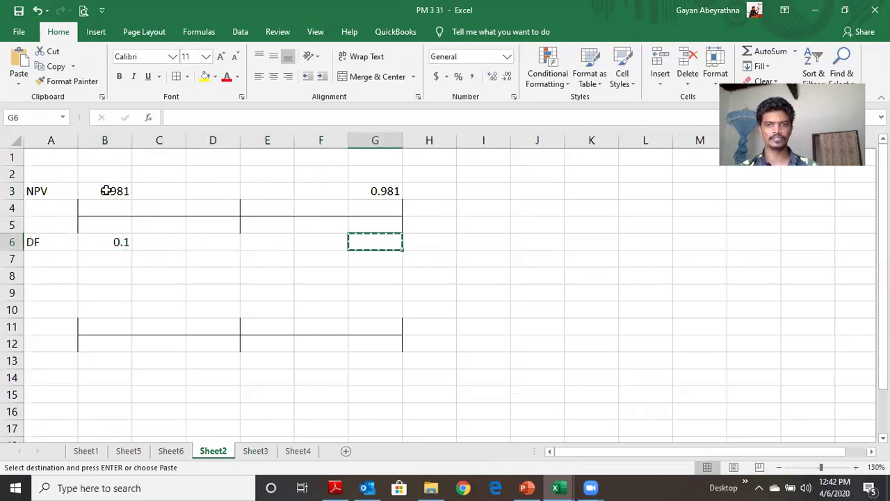
left_click(104, 243)
key("ctrl+c")
key("Right")
key("Right")
- Change the discount rate in B6 to 0.15
key("Right")
key("Right")
key("Right")
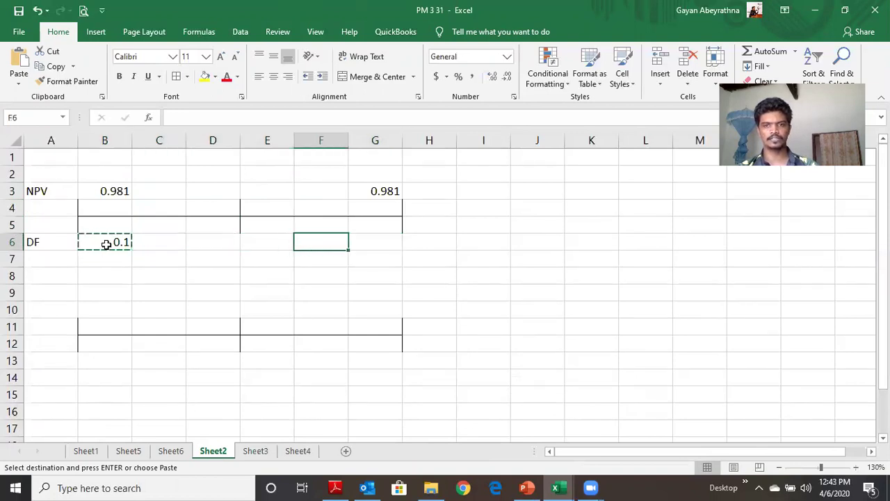
key("ctrl+v")
key("Left")
key("Home")
key("Right")
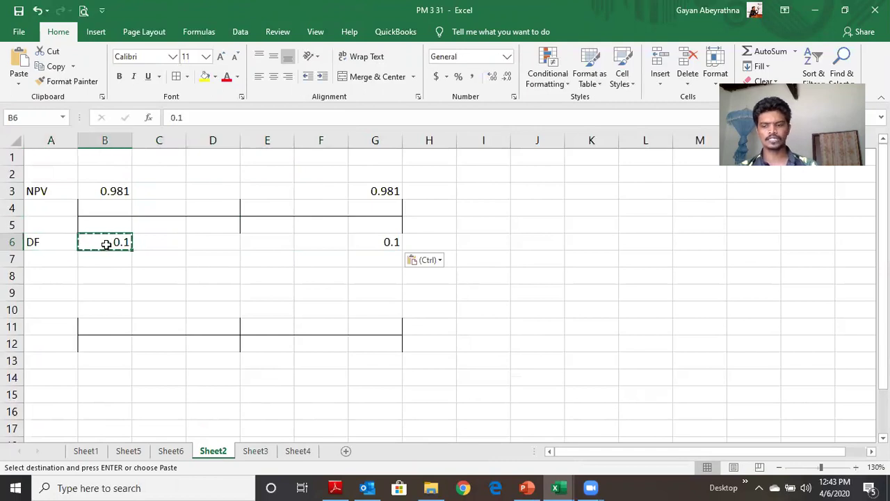
type("0.15")
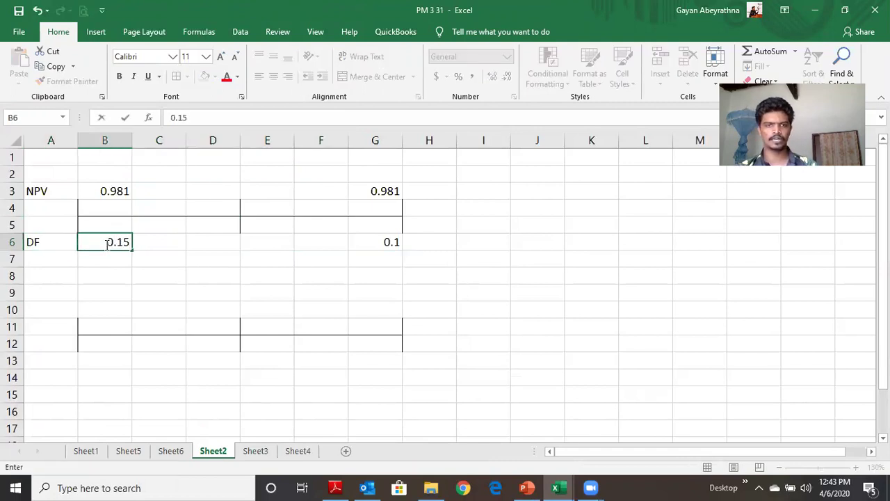
key("Up")
key("Up")
key("Up")
- Check the 15% NPV total in F7 on Sheet6
left_click(168, 452)
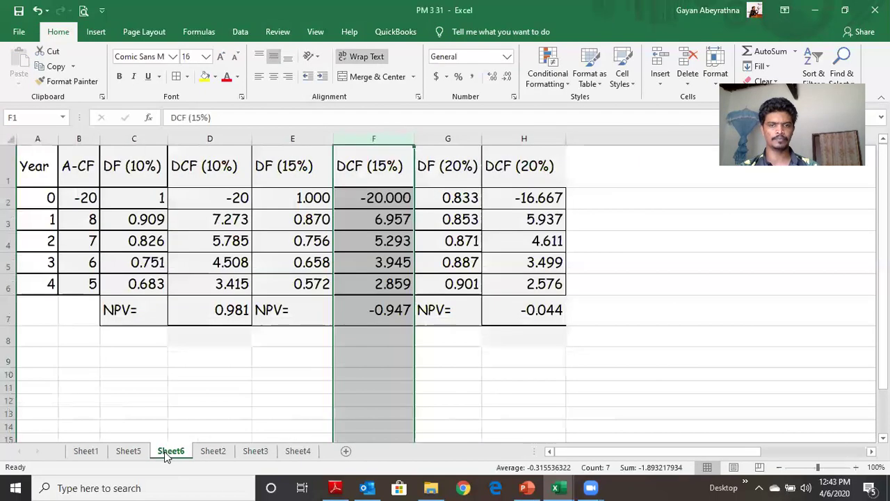
left_click(393, 317)
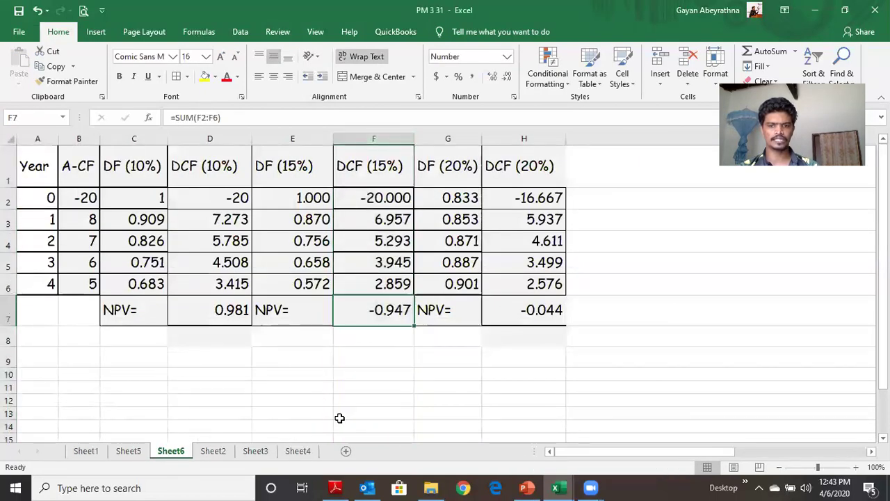
left_click(555, 487)
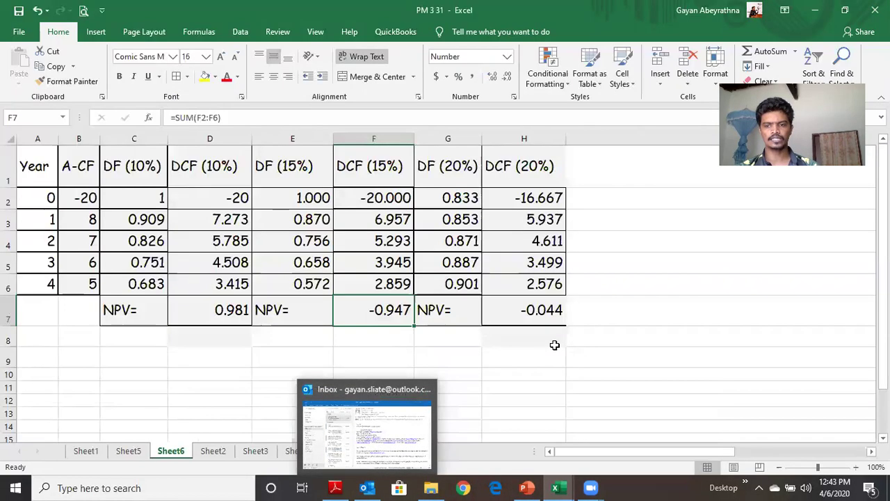
mouse_move(560, 487)
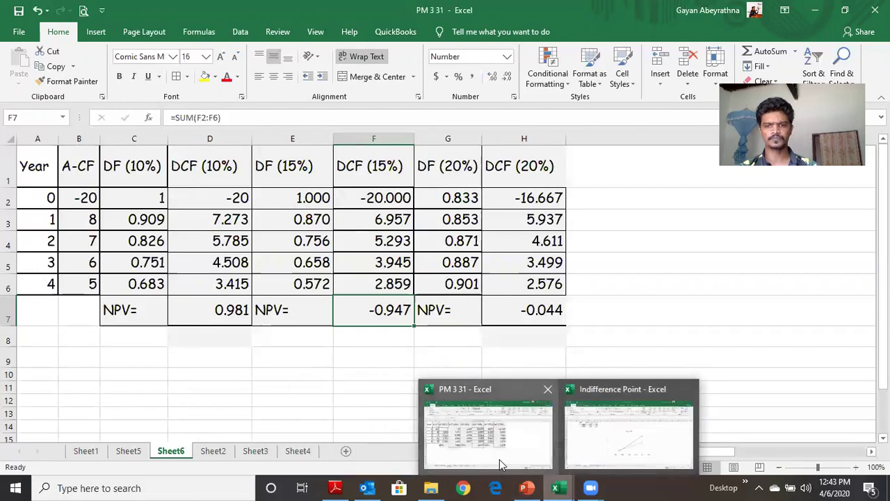
left_click(213, 451)
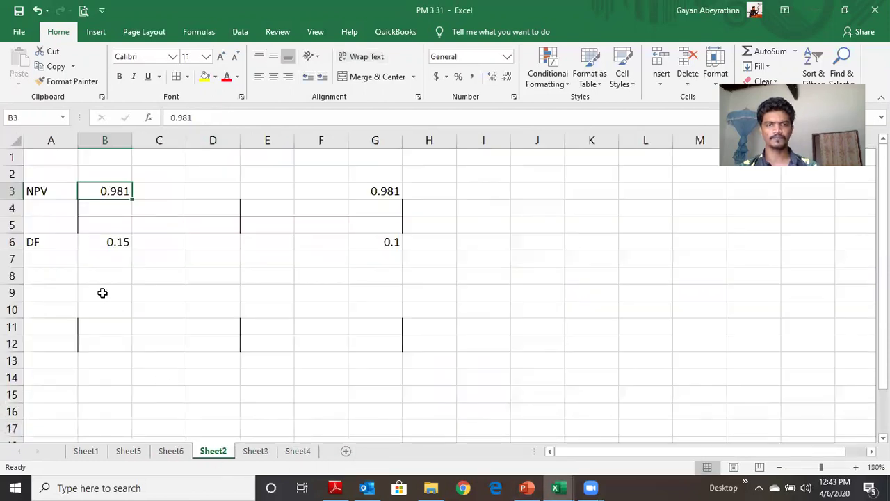
- Keep 0.981 in G3, undoing an accidental -0.947 entry there
left_click(377, 190)
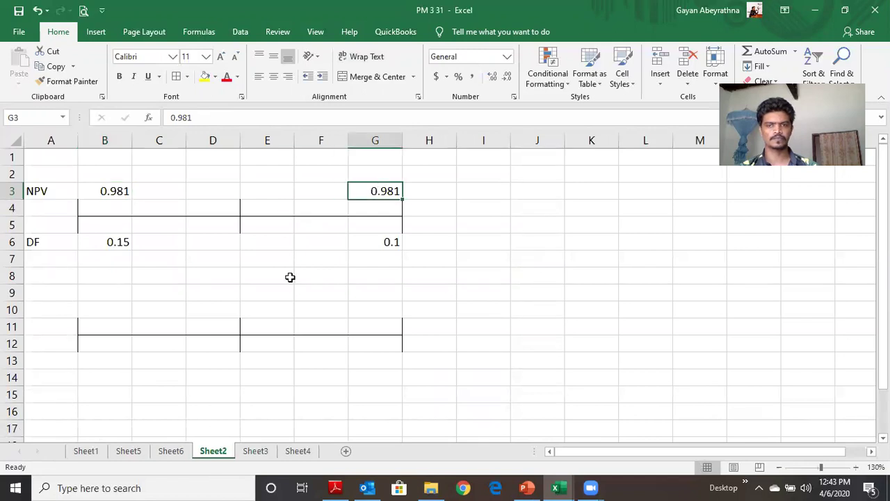
type("0.9")
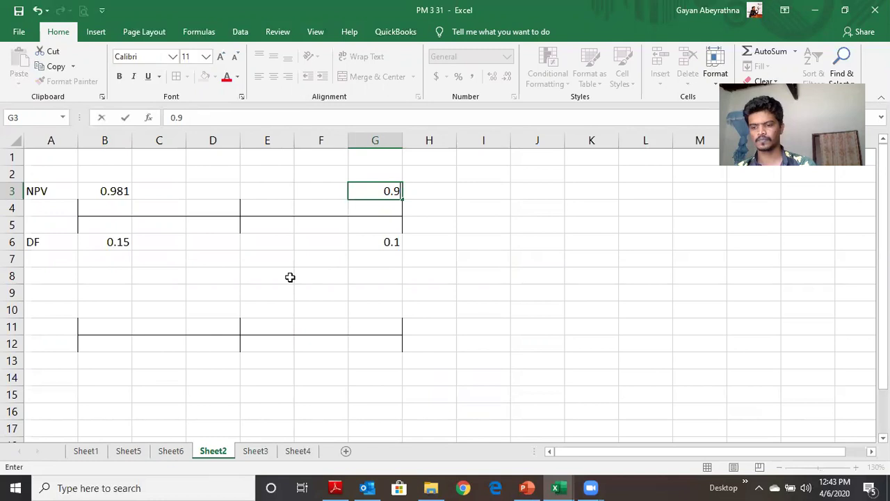
type("47")
left_click(363, 196)
type("-")
key("Return")
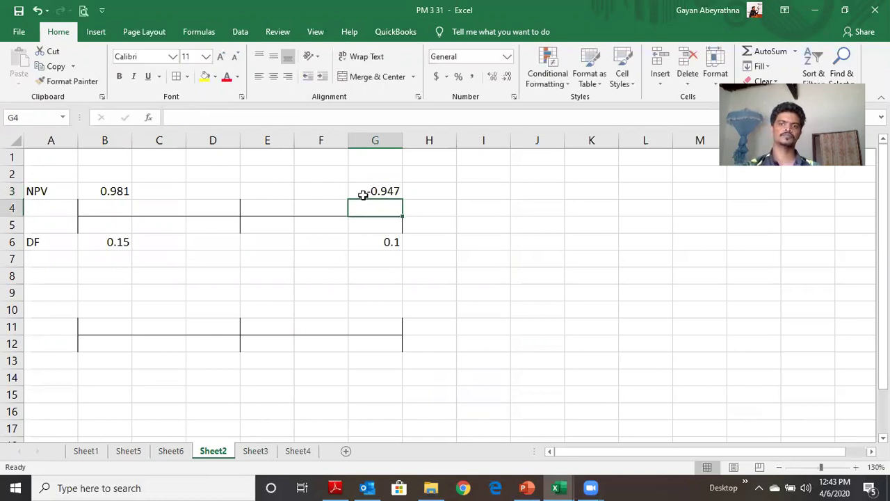
left_click(321, 294)
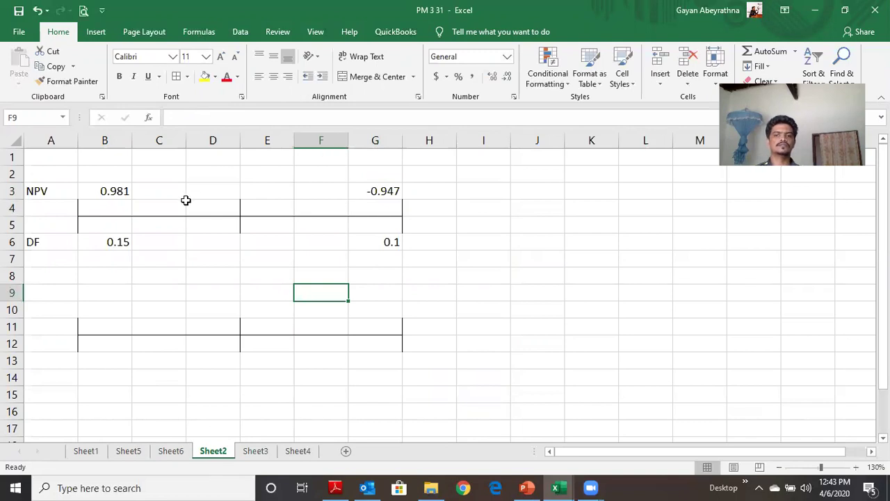
left_click(383, 189)
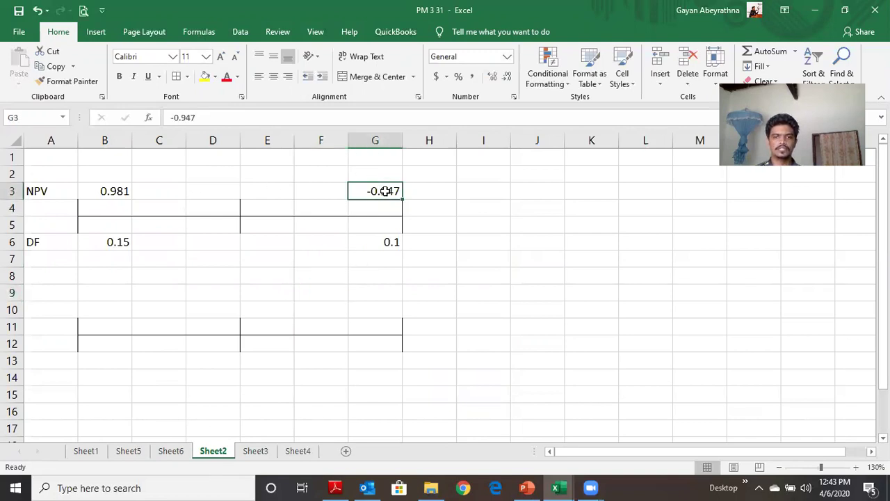
type("0.981")
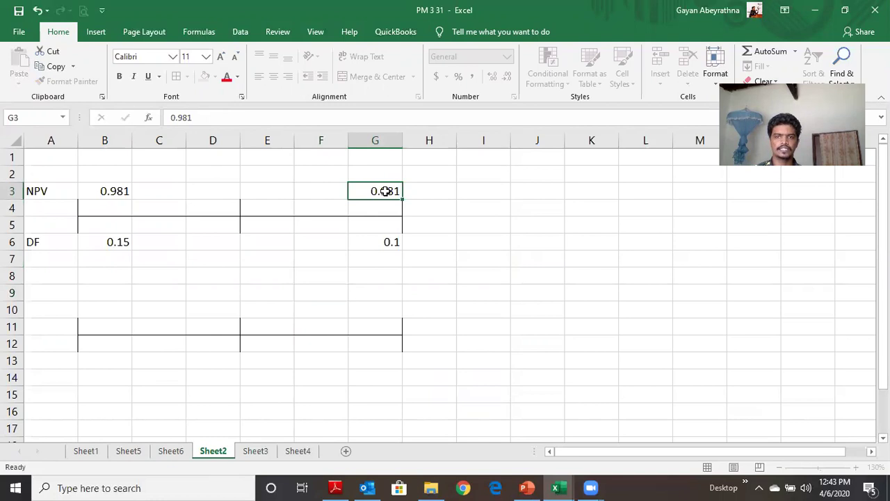
key("Return")
- Enter the 15% NPV of -0.947 into B3
left_click(111, 190)
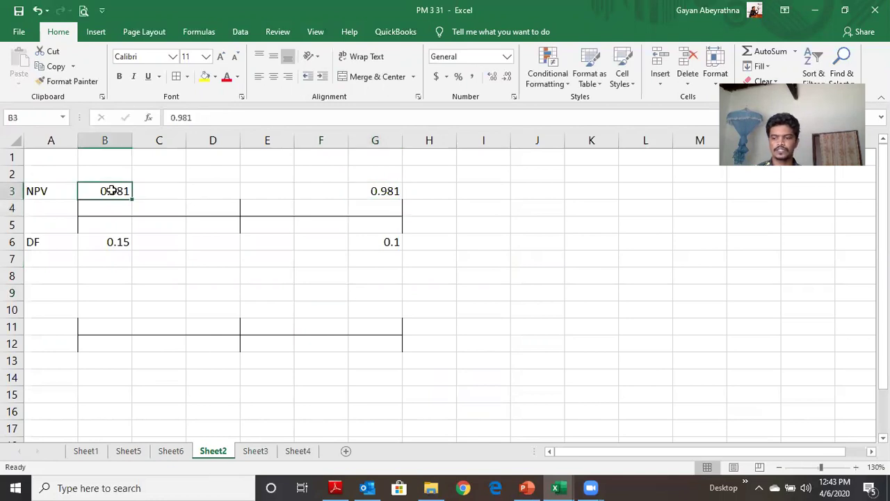
type("-0.Sheet3!")
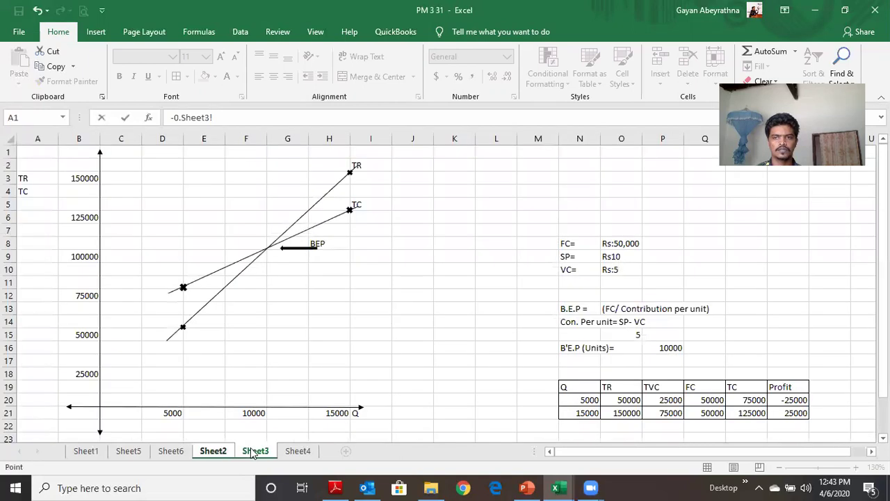
left_click(185, 452)
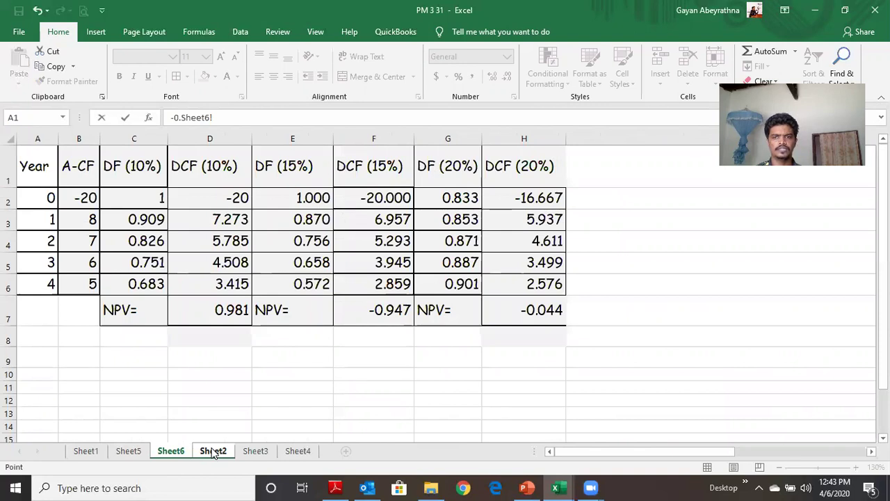
left_click(212, 451)
key("BackSpace")
key("BackSpace")
key("BackSpace")
key("BackSpace")
key("BackSpace")
key("BackSpace")
key("BackSpace")
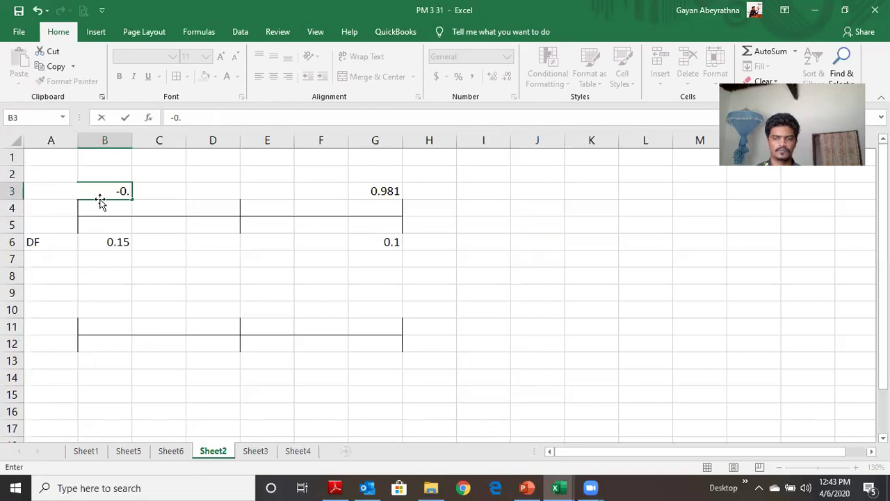
type("947")
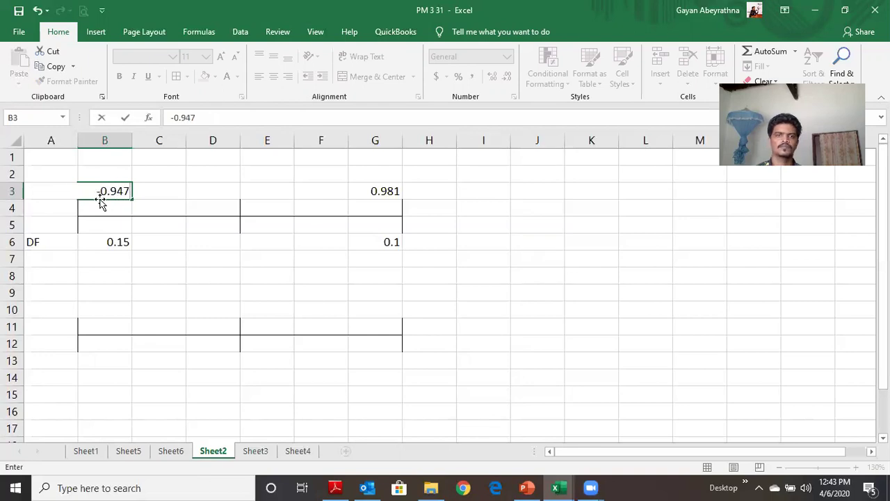
key("Return")
key("Down")
key("Down")
key("Down")
key("Down")
left_click(119, 309)
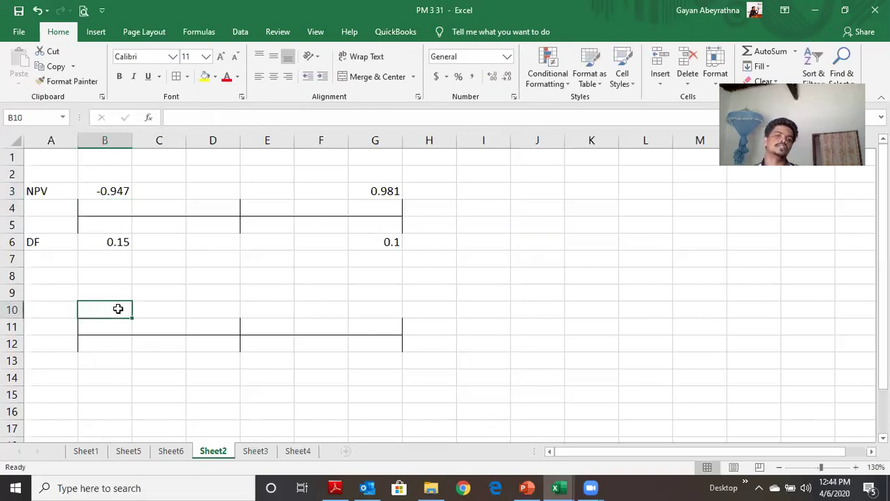
left_click(526, 488)
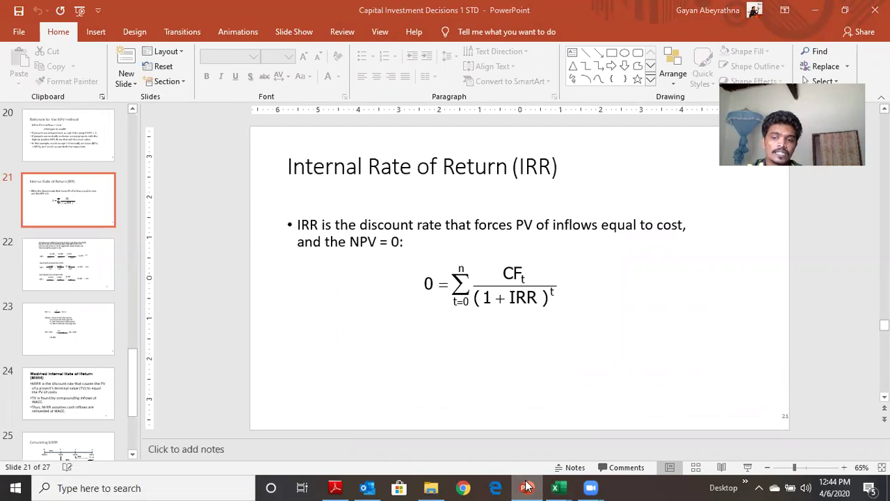
left_click(527, 488)
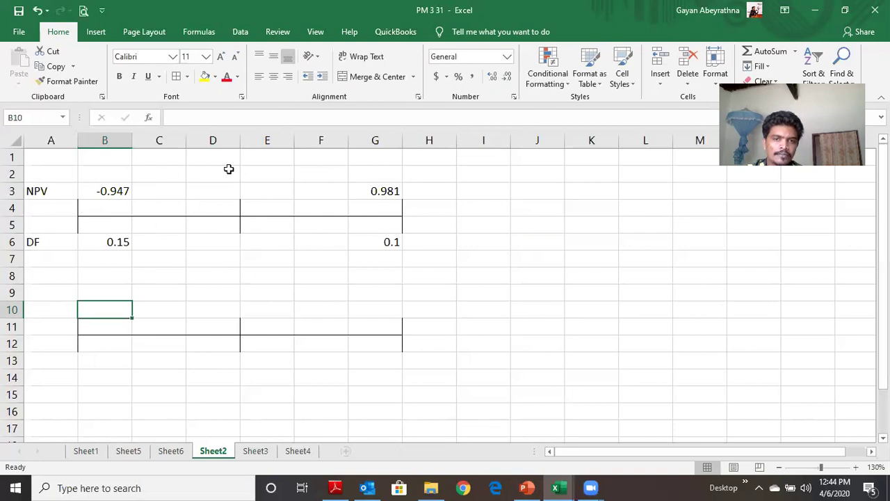
- Enter 0 in E3 as the target NPV between -0.947 and 0.981
left_click(109, 193)
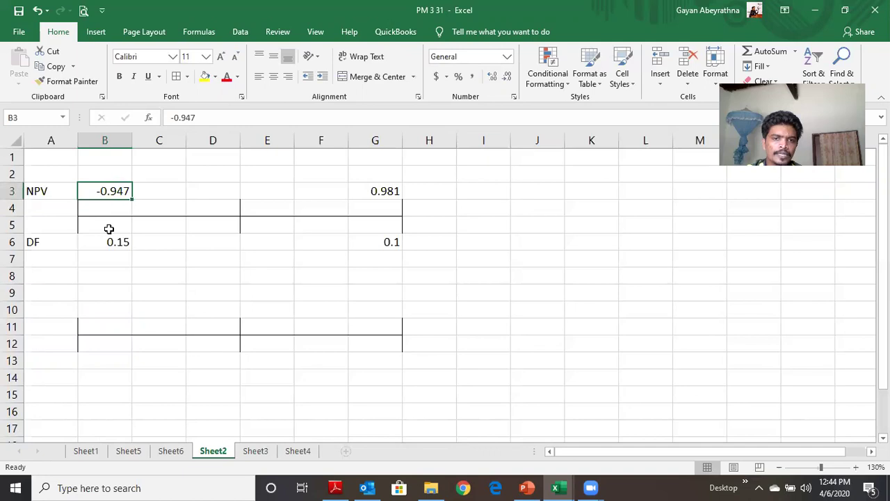
left_click(400, 197)
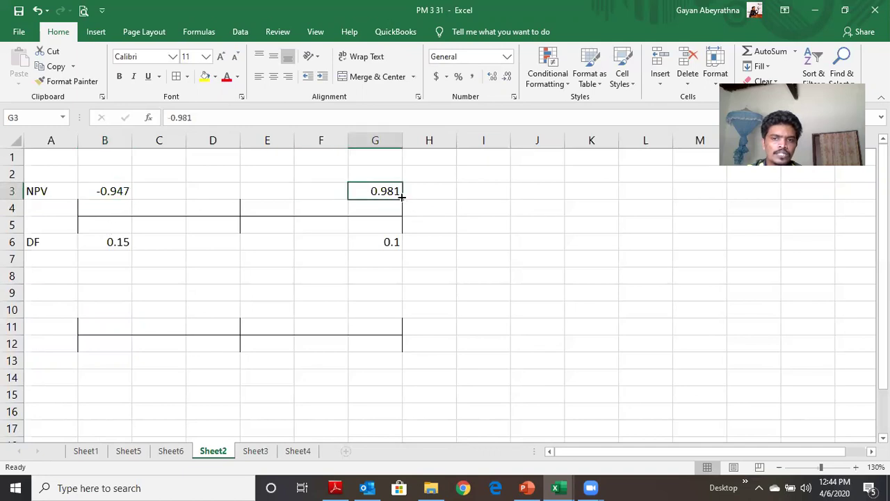
left_click(247, 188)
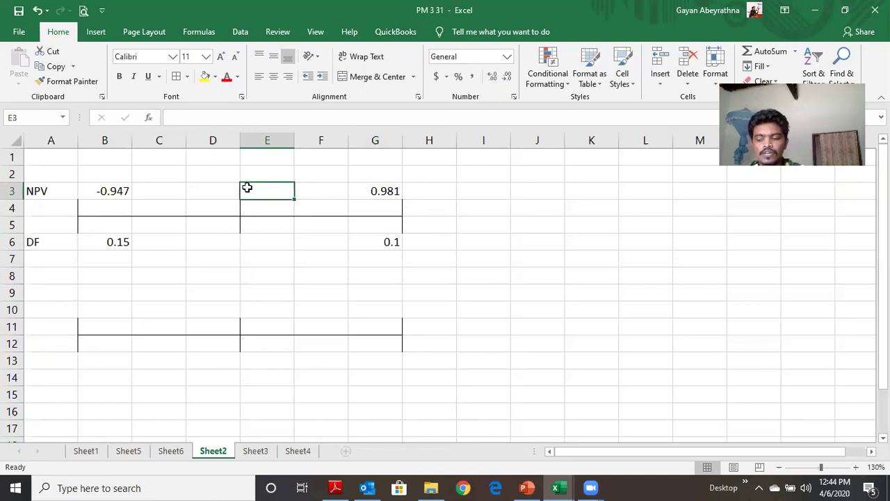
type("0")
key("Return")
key("Down")
key("Down")
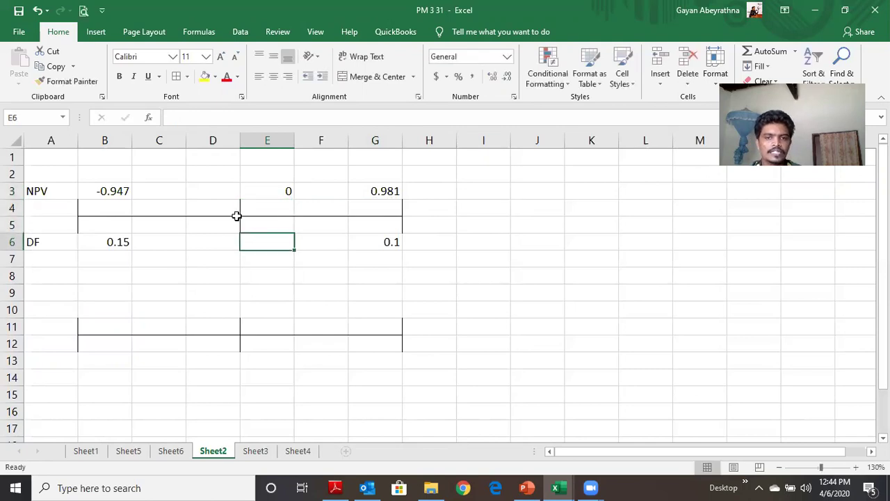
left_click(238, 212)
- Left-align the 0 in E3 and mark the unknown rate in E6 with '?'
left_click(258, 190)
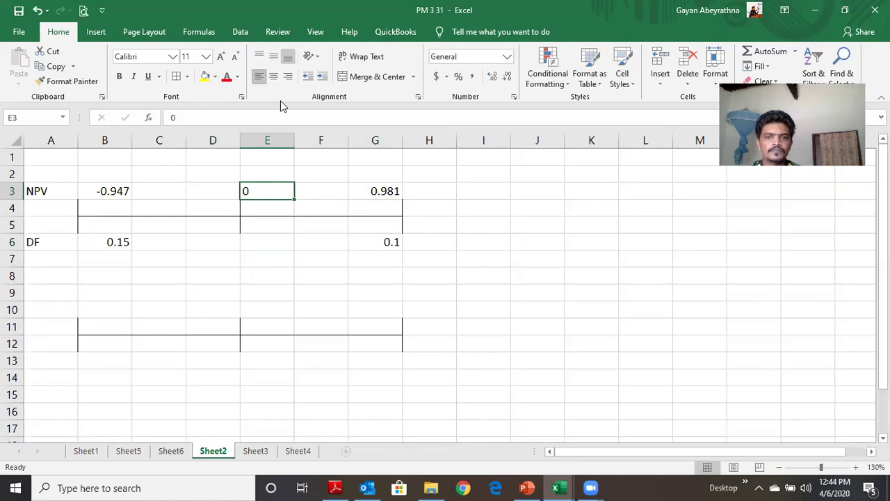
left_click(250, 243)
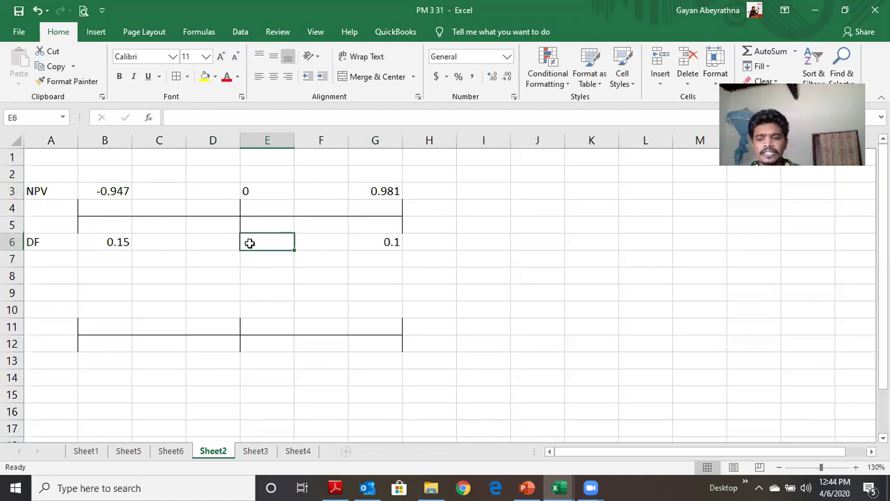
key("Return")
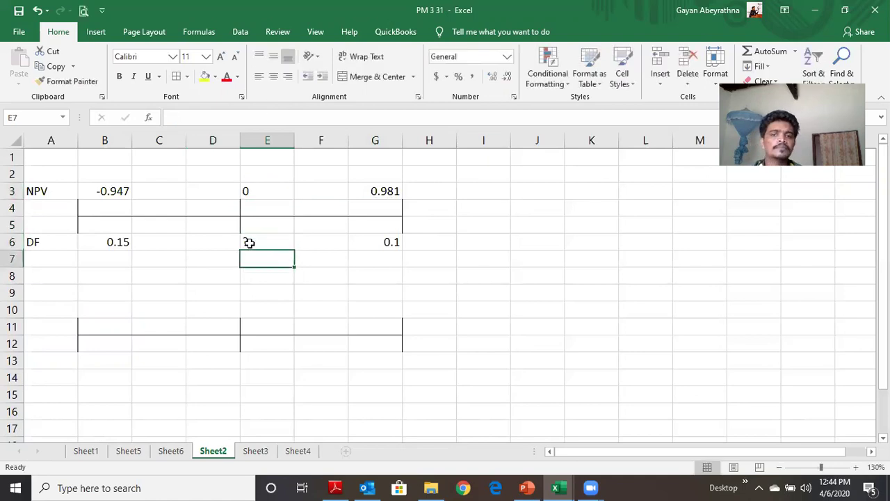
left_click(241, 288)
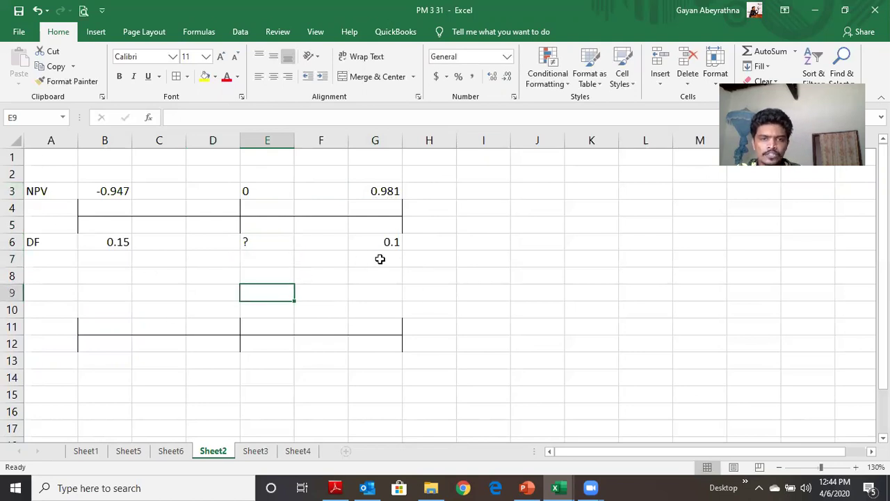
left_click(108, 197)
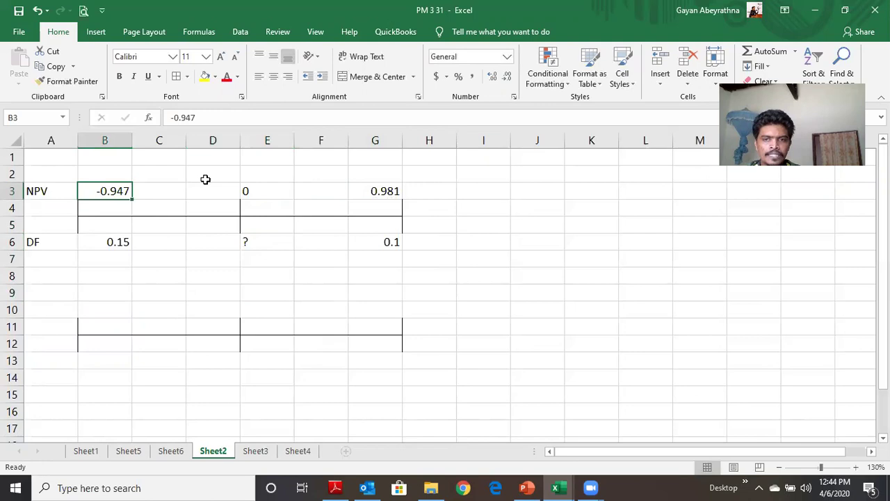
left_click(373, 189)
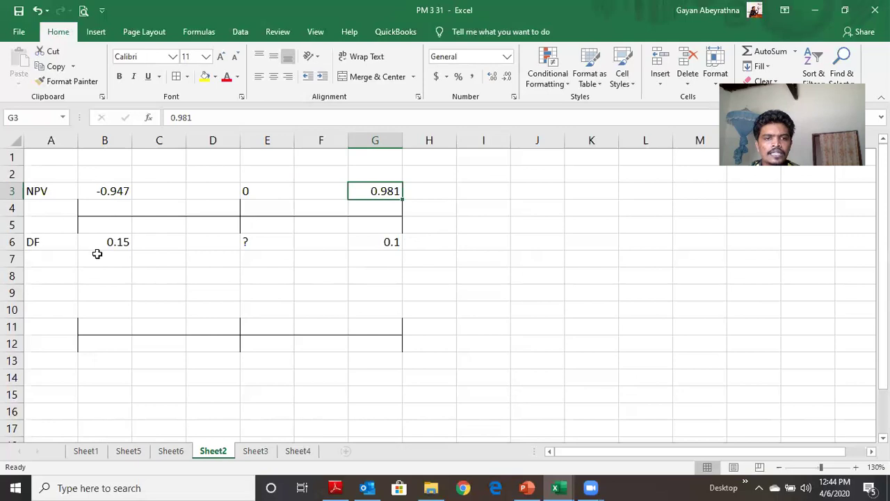
- Shade B7:G7 yellow and enter the 0.05 rate difference in D7
left_click_drag(97, 260, 380, 263)
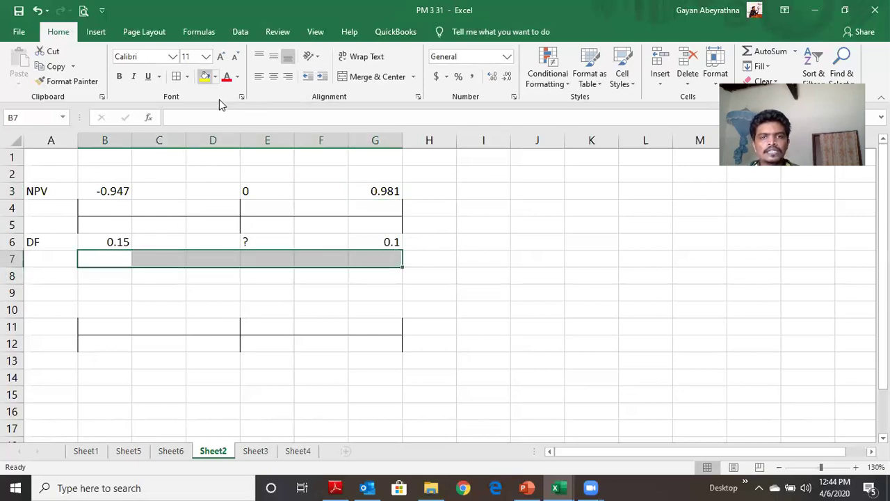
left_click(205, 75)
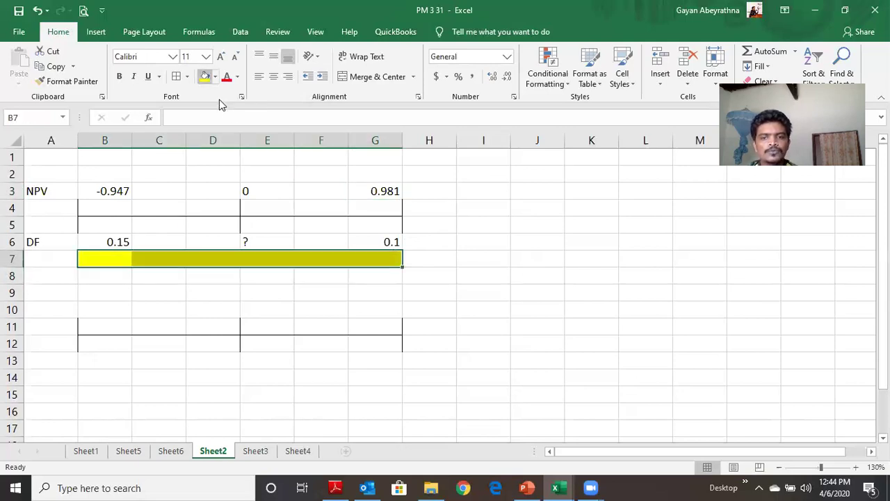
left_click(180, 327)
left_click(216, 257)
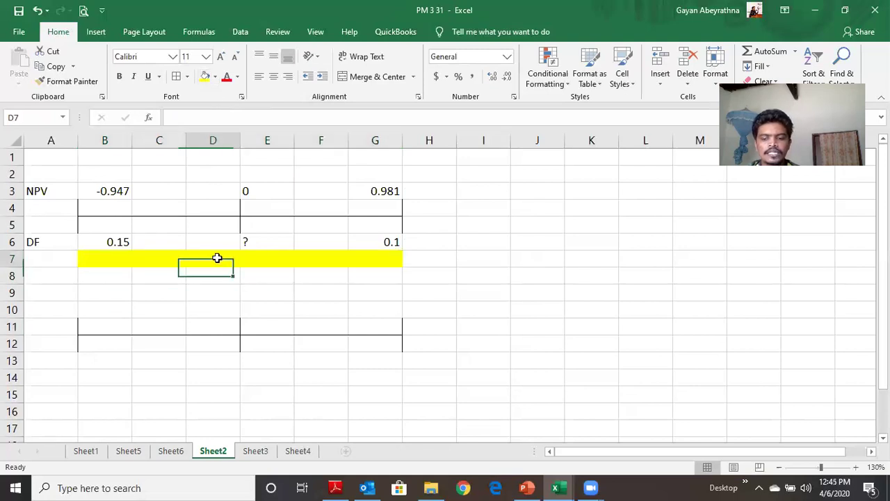
type(".0")
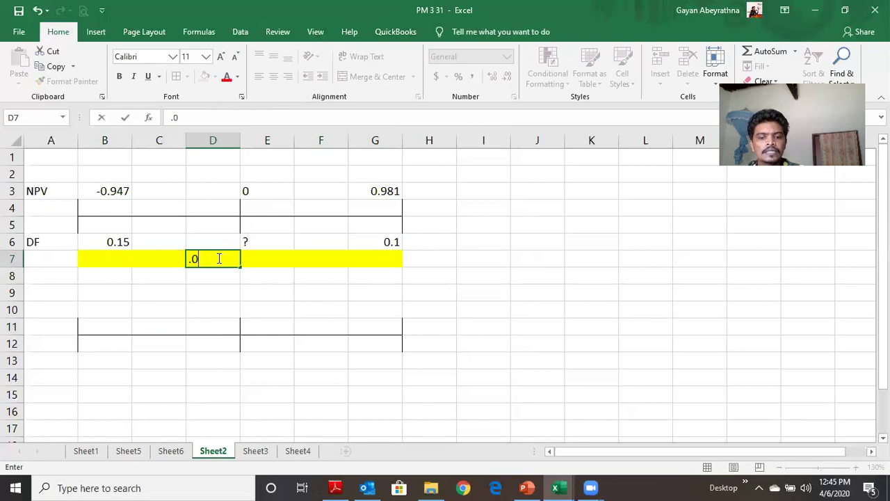
type("5")
key("Return")
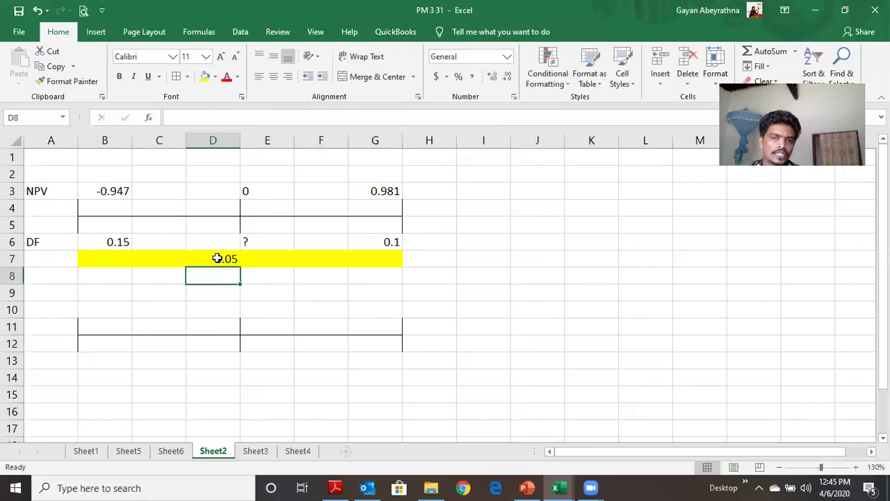
- Fill B2:G2 orange and compare the 0.15 and 0.1 rates
left_click_drag(105, 176, 370, 169)
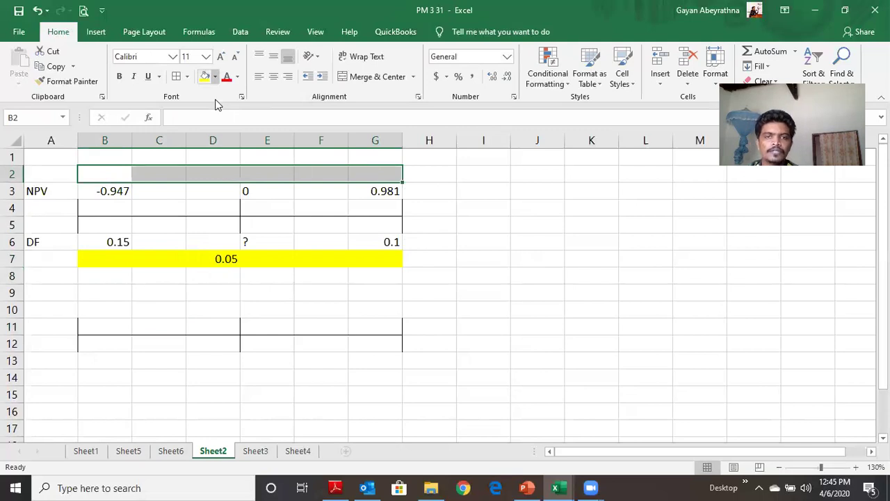
left_click(215, 76)
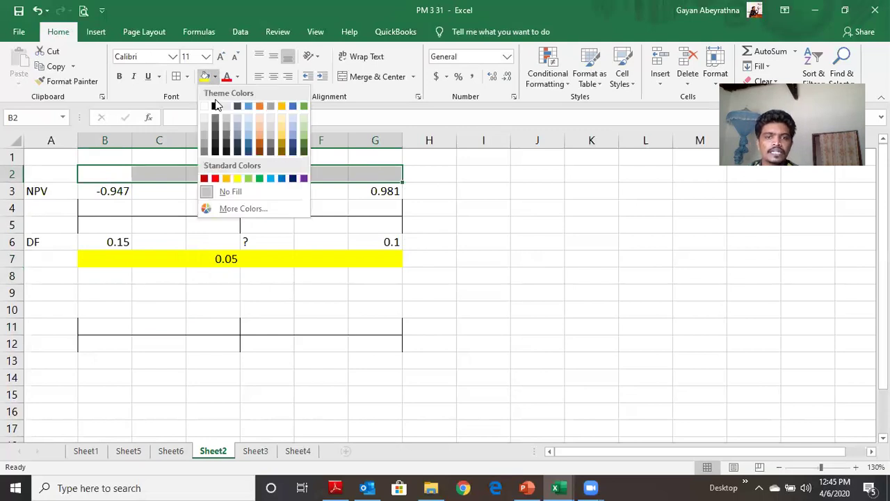
left_click(226, 179)
left_click(125, 256)
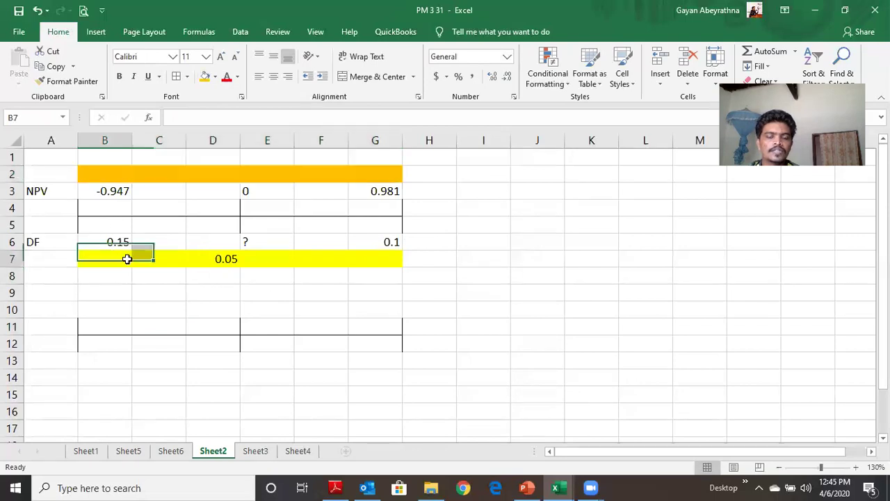
left_click(97, 242)
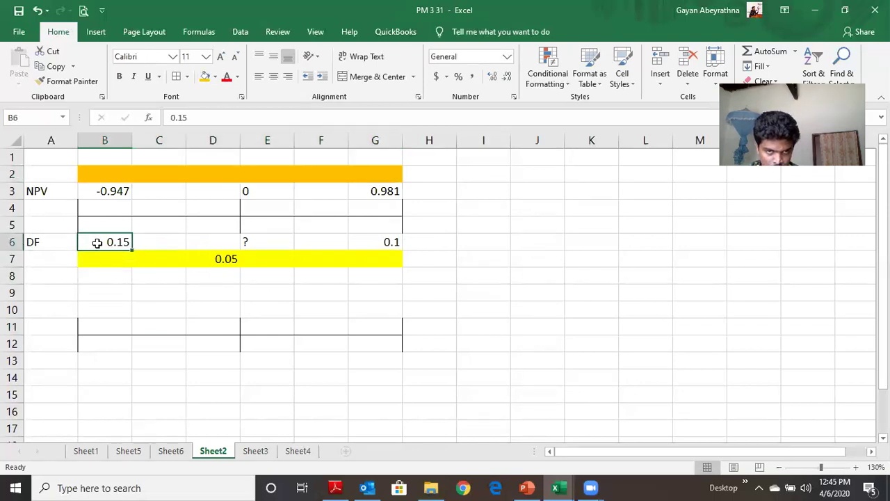
left_click(371, 245)
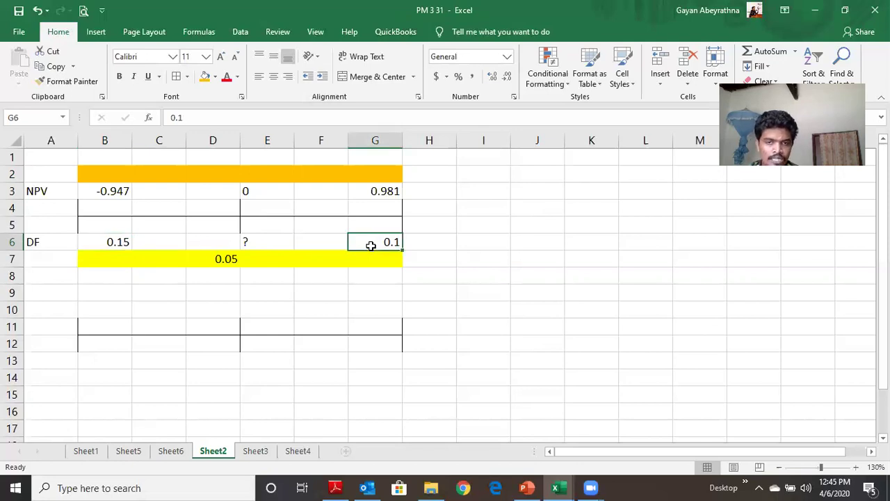
left_click(211, 175)
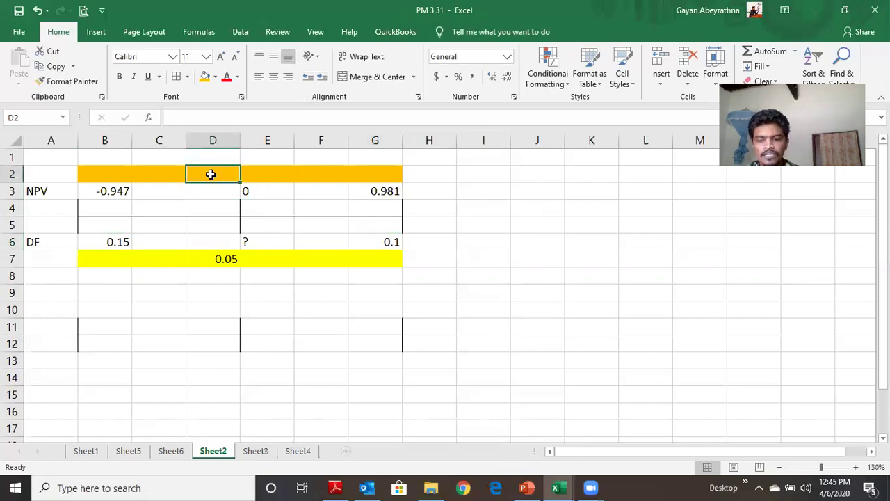
- Enter the formula =(B3-G3) in D2 for the NPV difference
type("=")
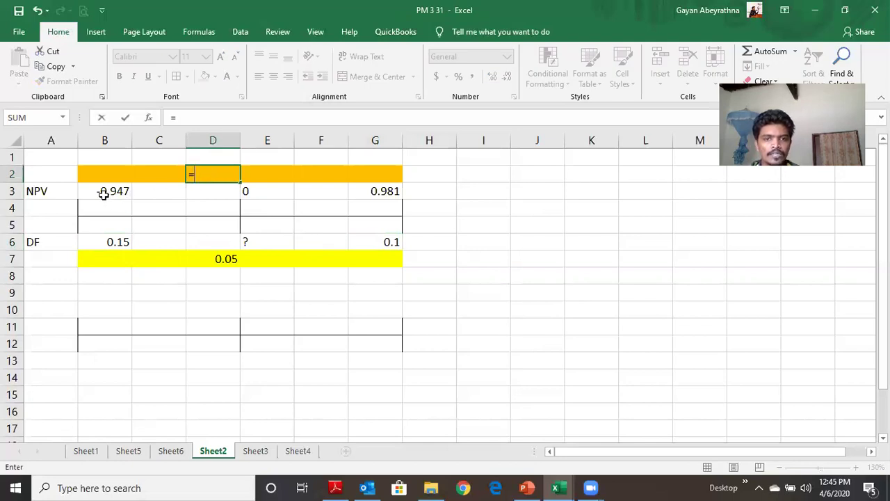
type("(")
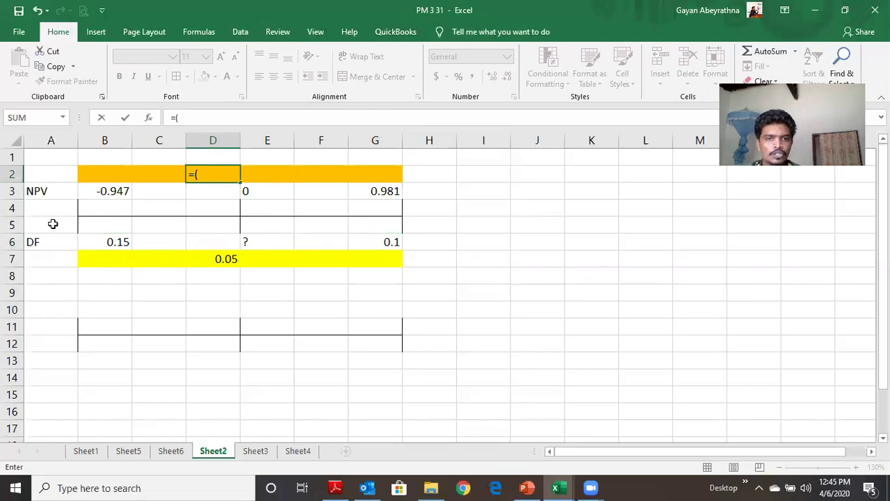
left_click(93, 191)
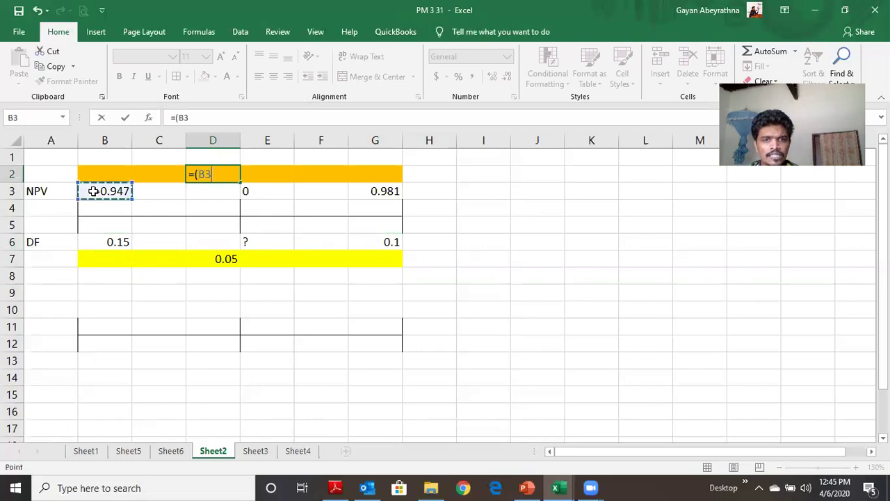
type("-")
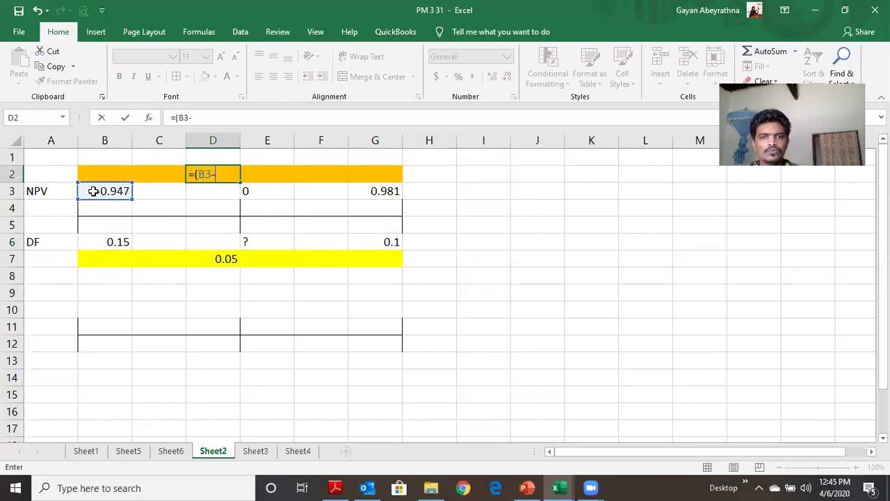
left_click(381, 190)
type(")")
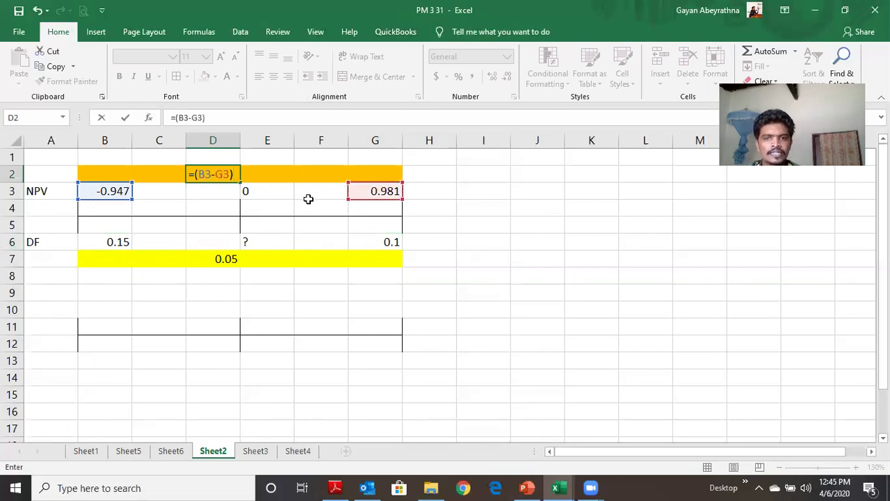
key("Return")
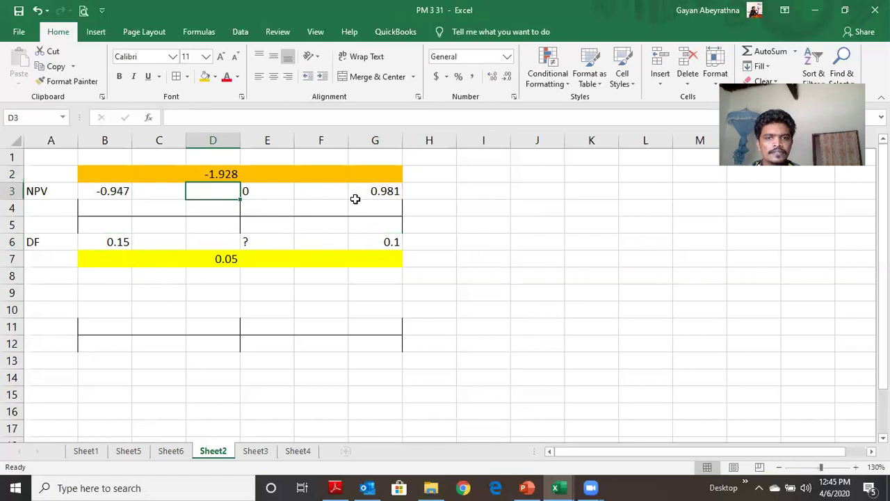
- Replace the D2 formula with the typed value 1.928
left_click(208, 175)
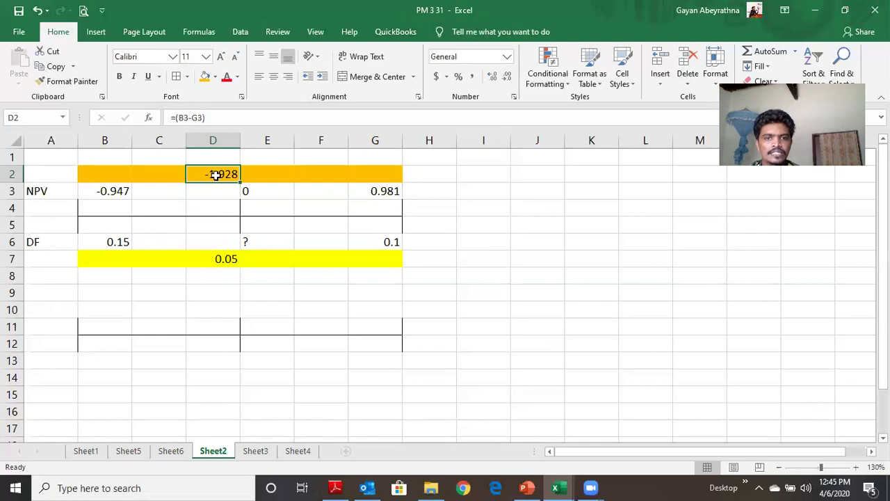
left_click(211, 118)
type("-")
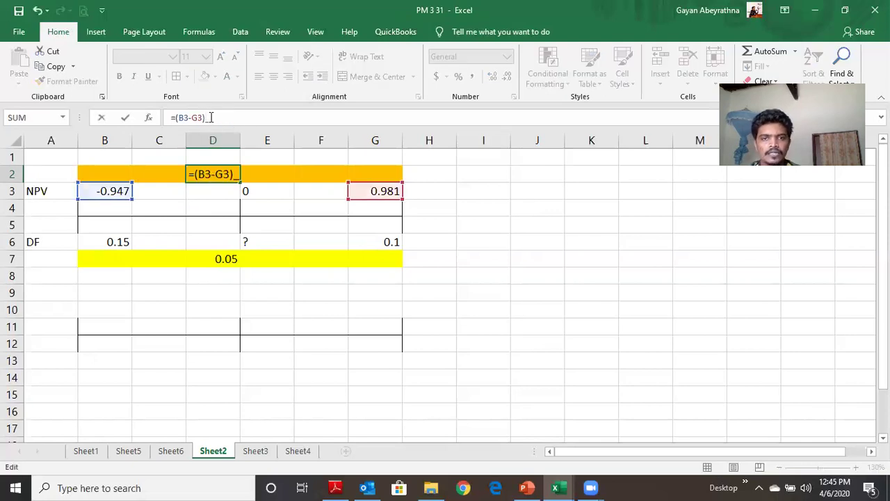
type("1")
key("Return")
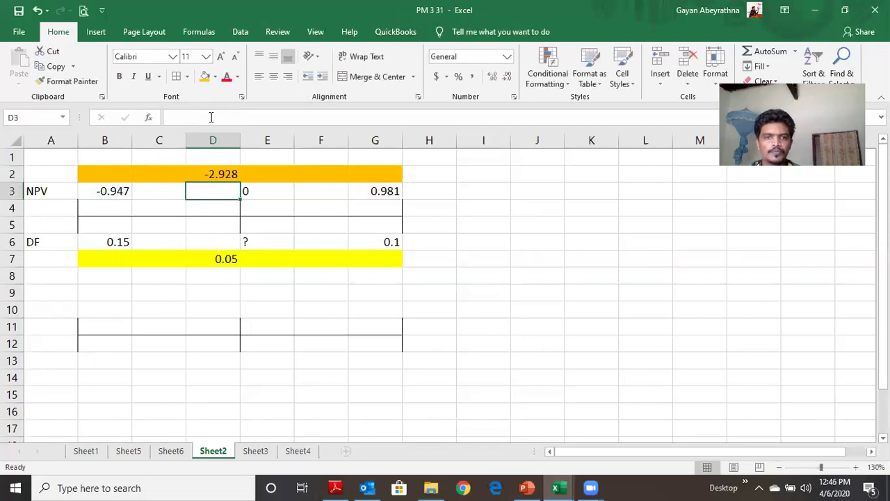
left_click(211, 176)
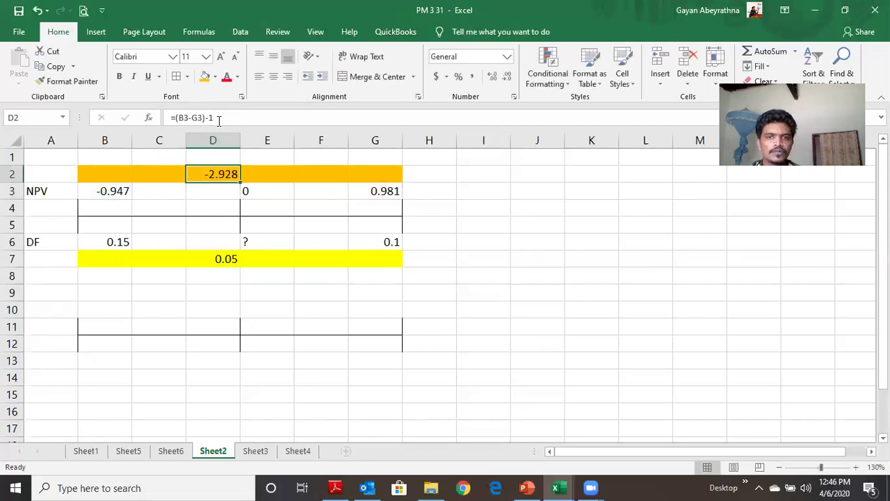
left_click(219, 120)
key("BackSpace")
key("BackSpace")
key("BackSpace")
key("BackSpace")
key("BackSpace")
key("BackSpace")
key("BackSpace")
key("BackSpace")
key("BackSpace")
key("BackSpace")
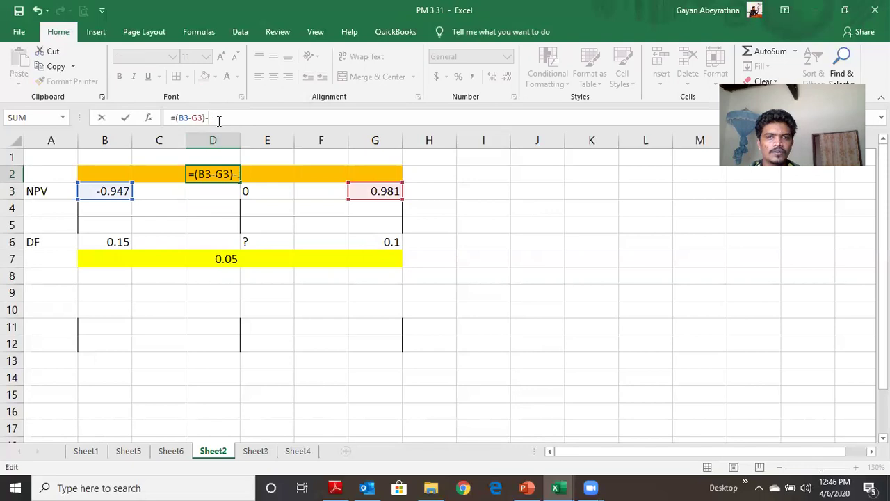
left_click(212, 201)
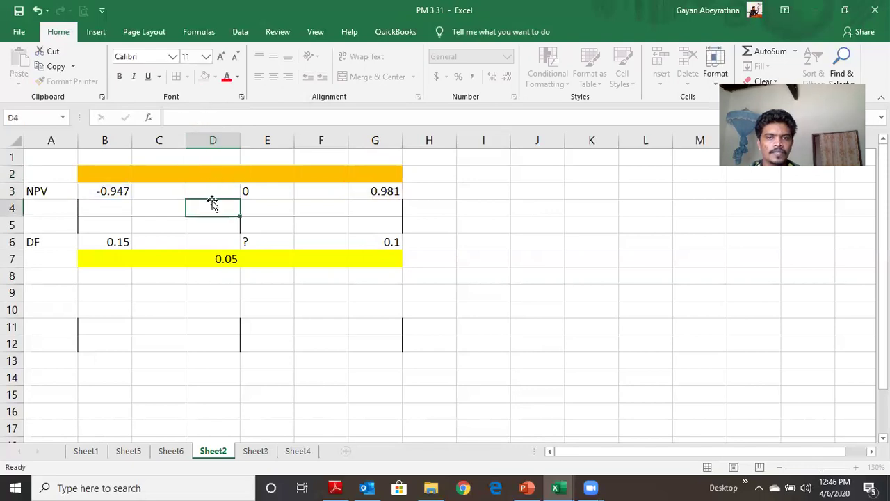
left_click(211, 173)
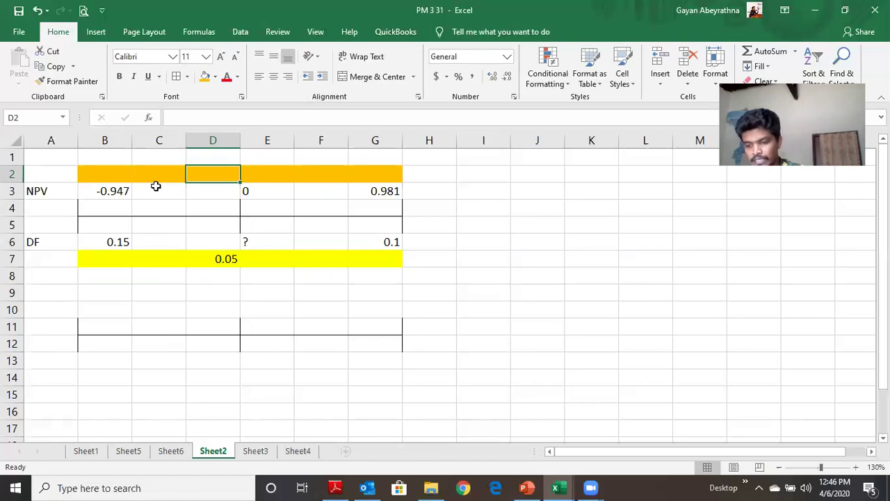
type("1.9")
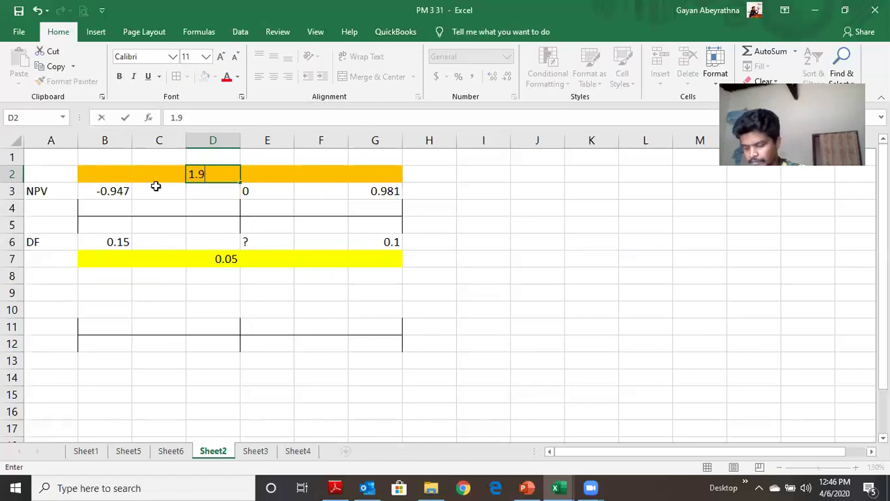
type("28")
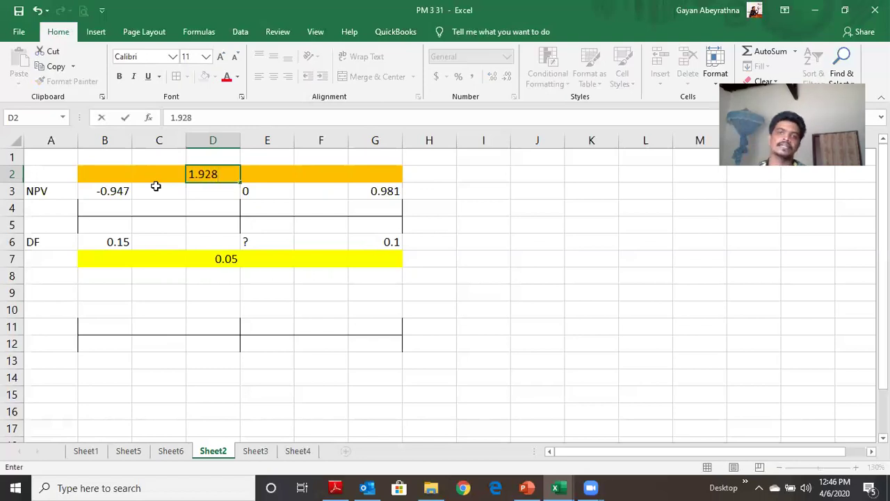
key("Return")
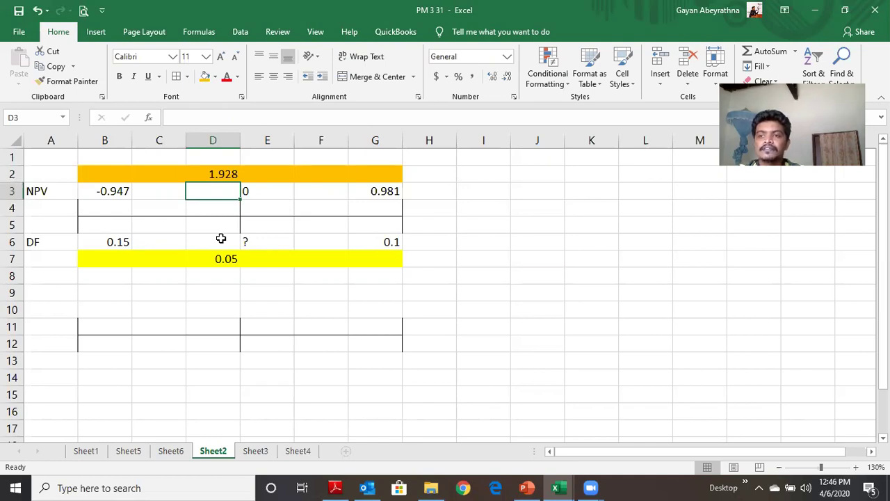
left_click(230, 174)
left_click(226, 260)
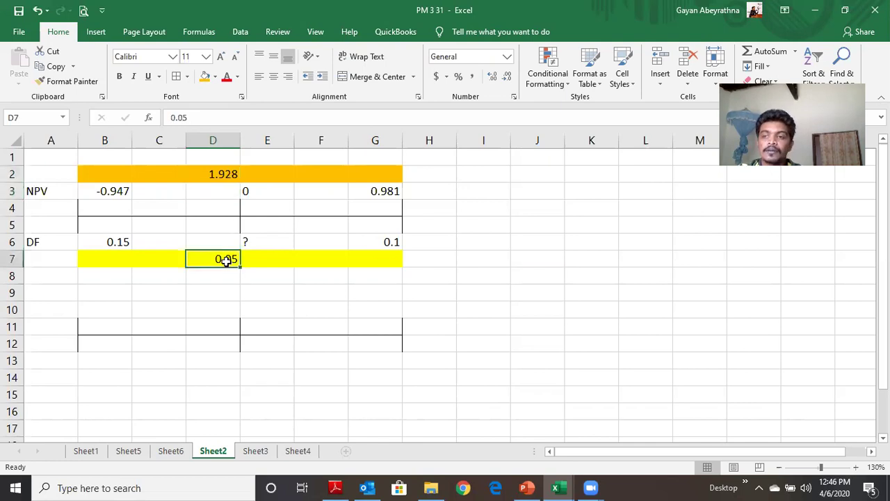
left_click(222, 241)
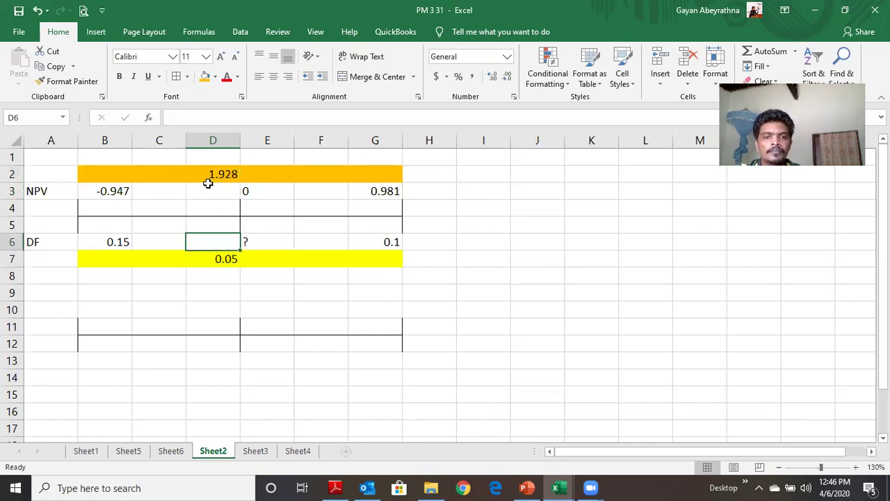
left_click(100, 263)
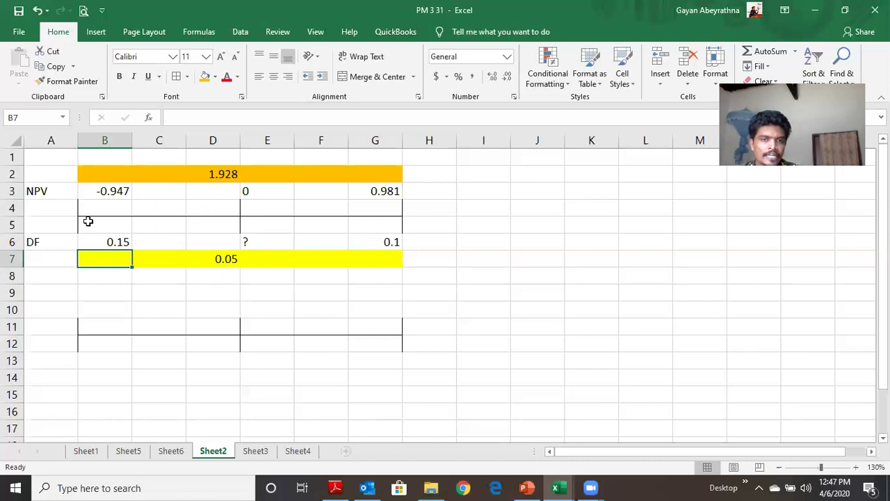
- Shade cells B4:D4 light grey
left_click_drag(205, 209, 117, 208)
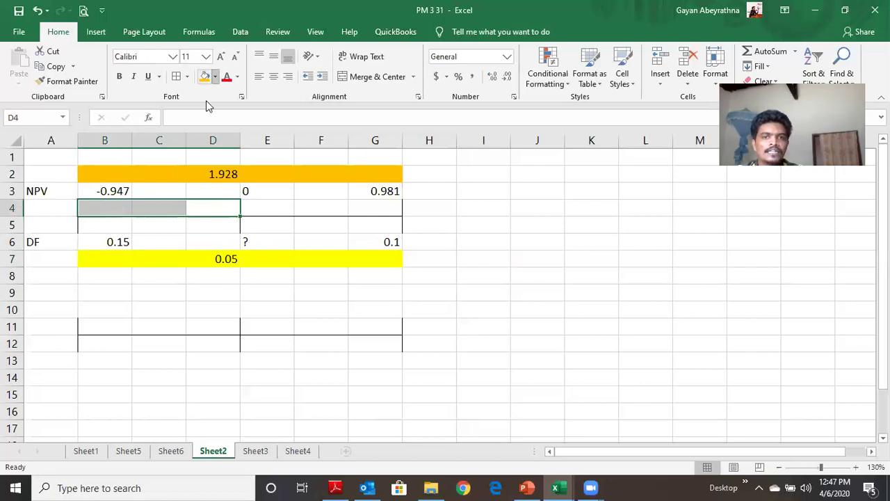
left_click(215, 77)
left_click(239, 104)
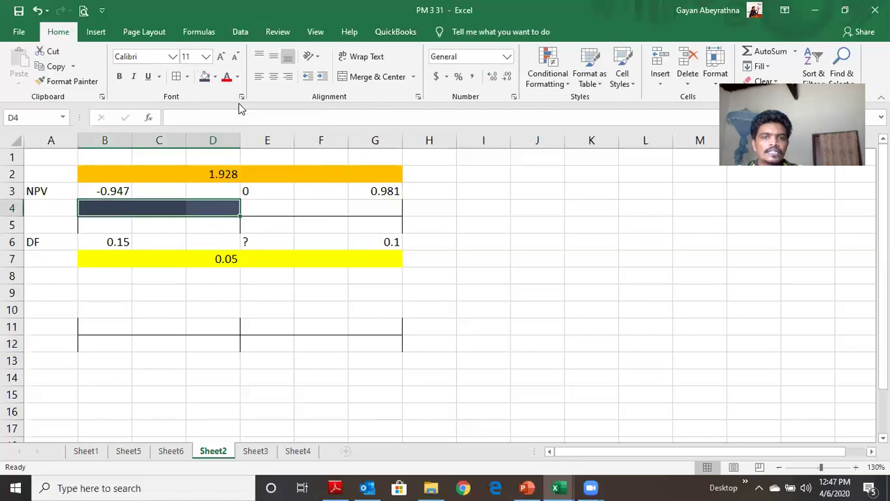
left_click(215, 77)
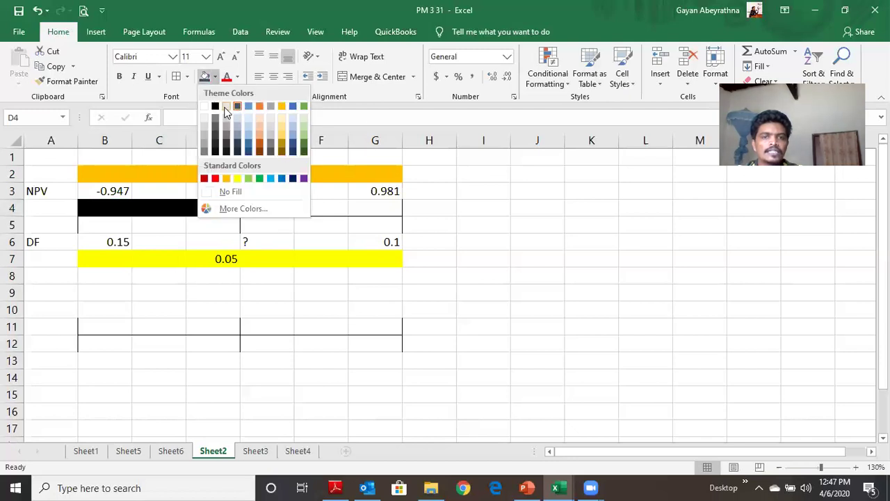
left_click(227, 107)
- Enter 0.947 in C4
left_click(159, 209)
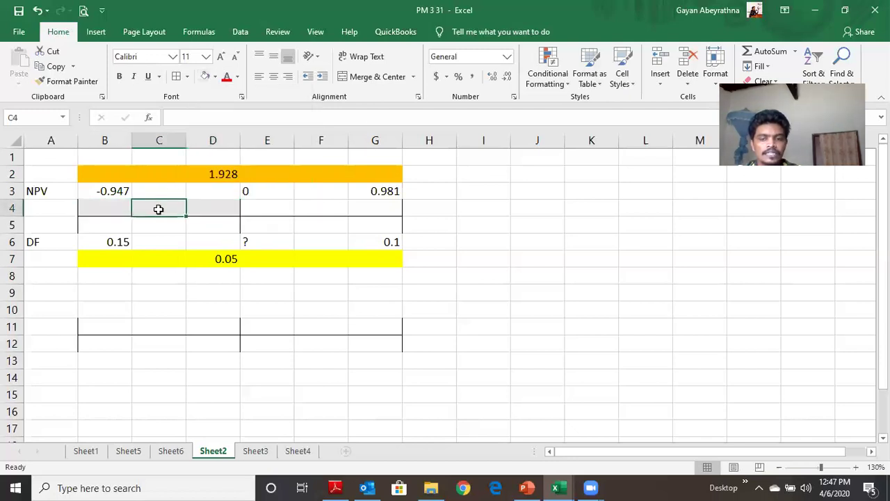
type("0.947")
key("ctrl+Return")
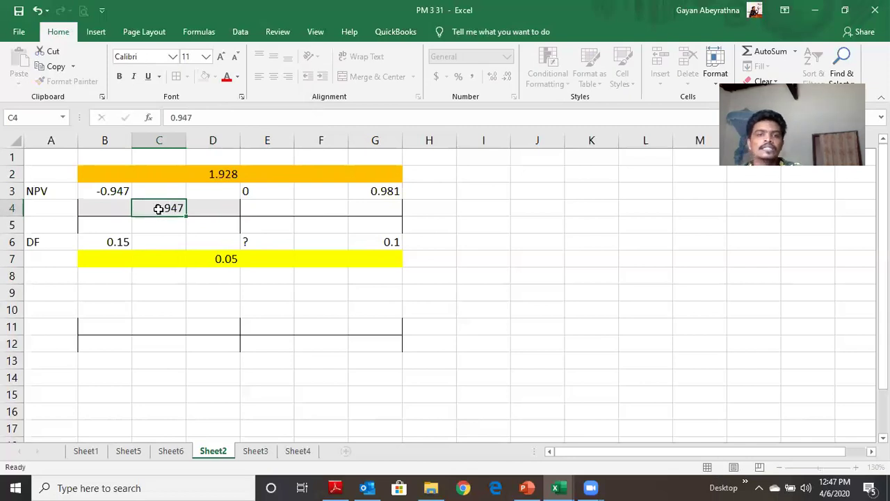
key("Return")
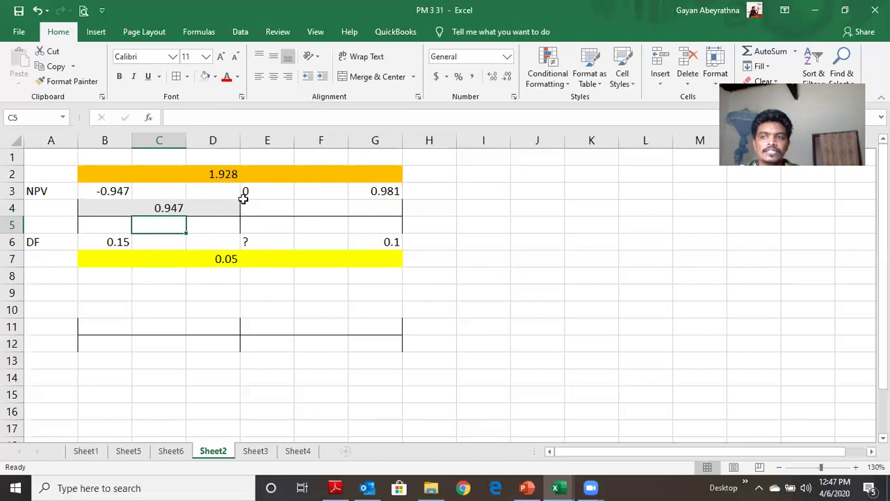
left_click(106, 286)
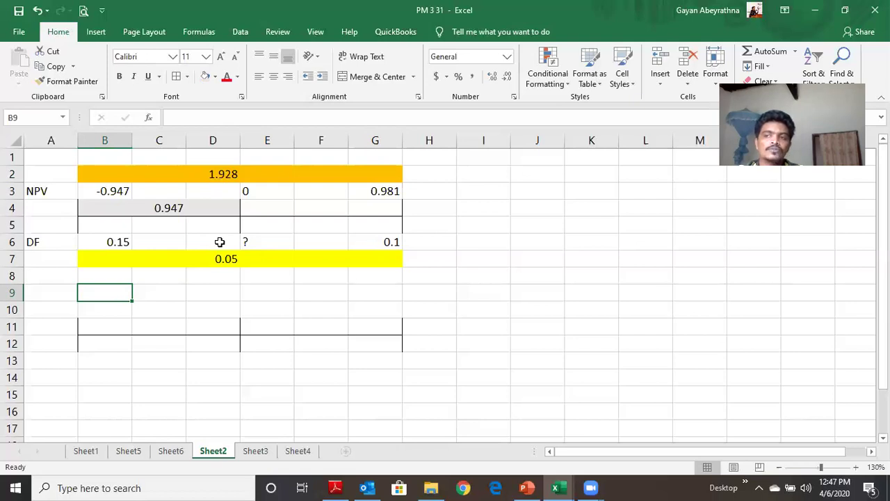
left_click(165, 292)
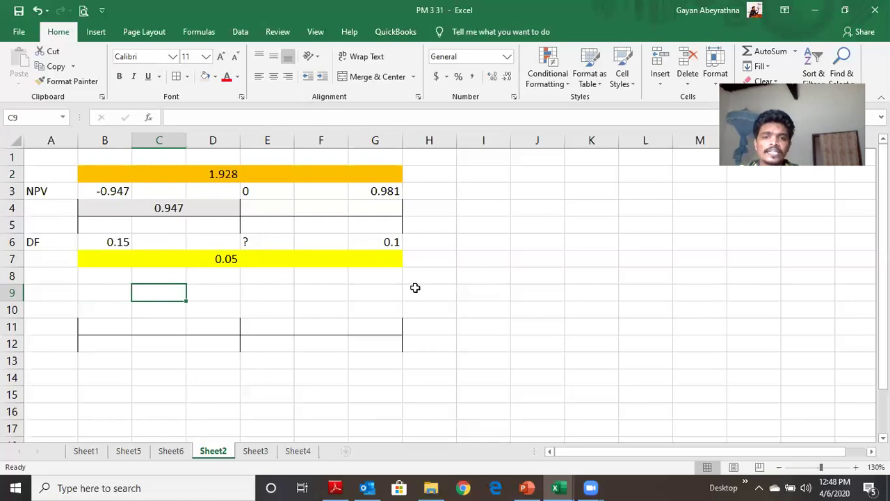
left_click(469, 210)
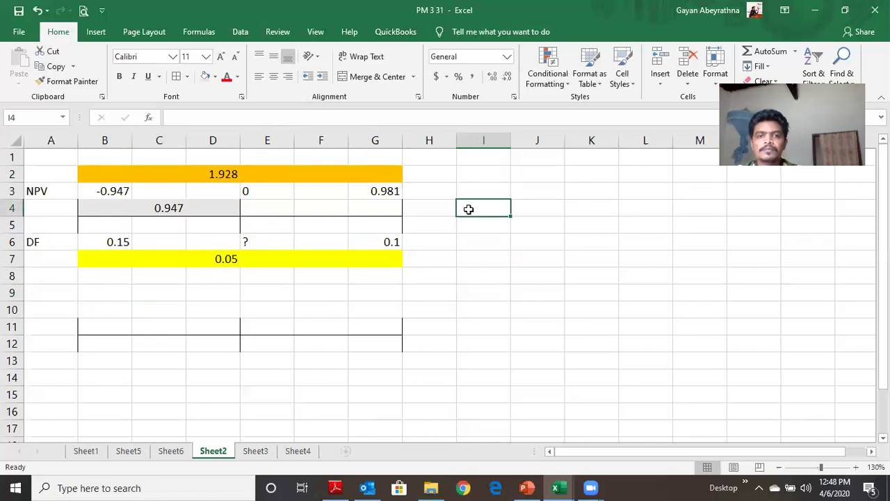
double_click(468, 209)
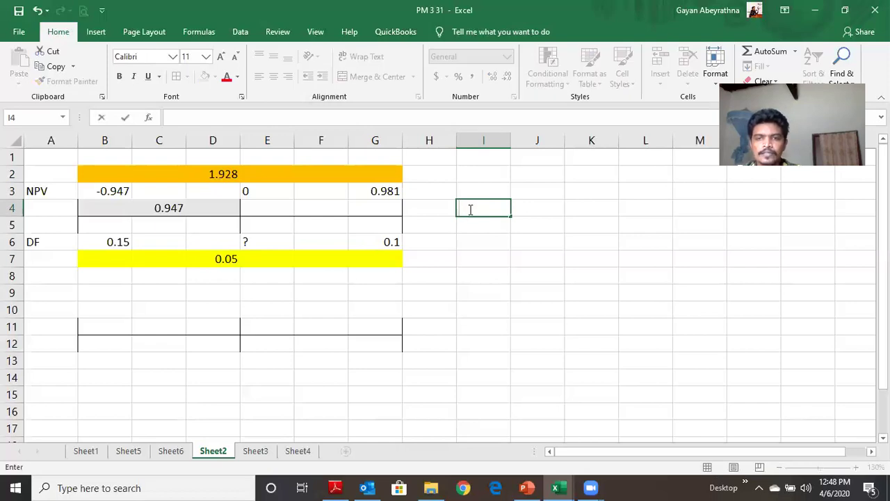
left_click(457, 274)
left_click(469, 205)
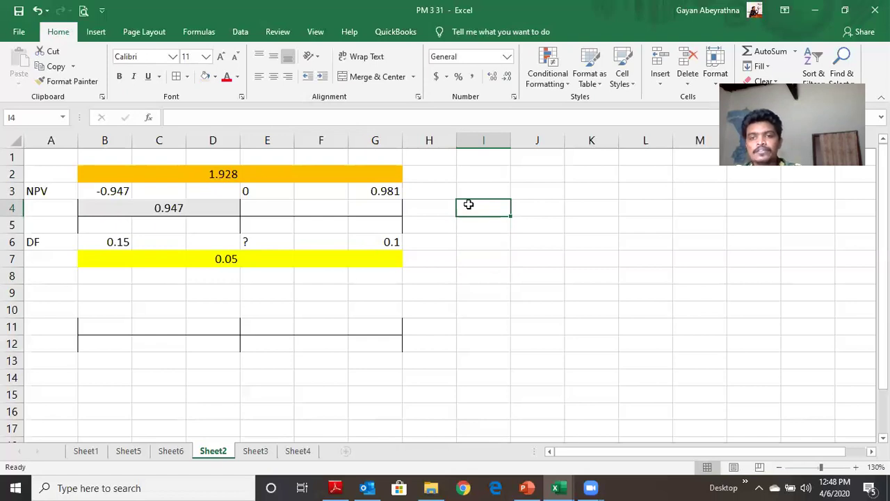
- Enter =0.05/1.928 in cell I4
type("=")
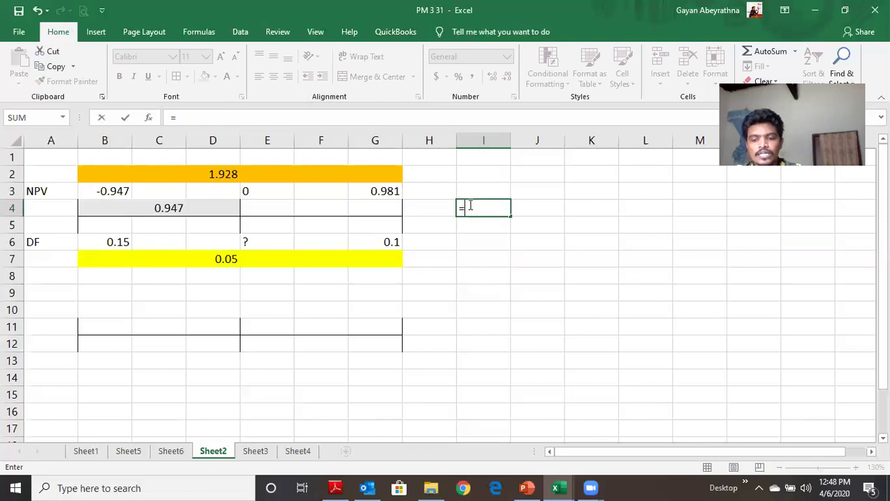
type("0.0")
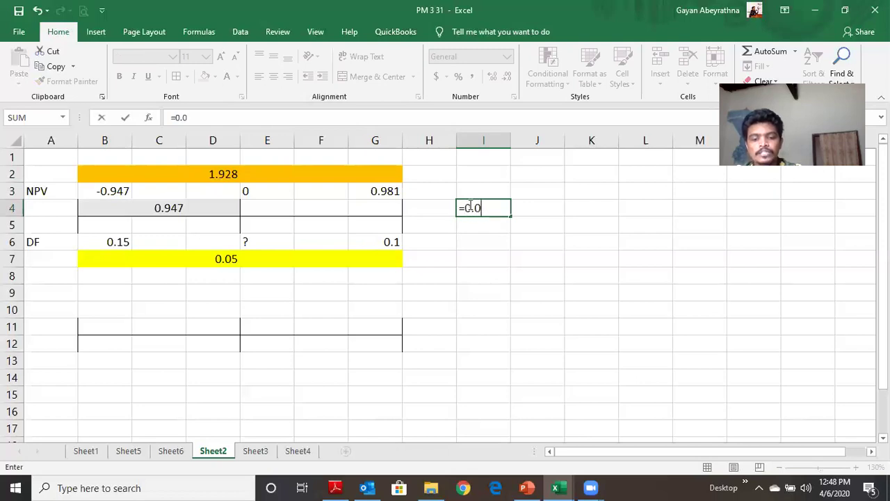
type("5/")
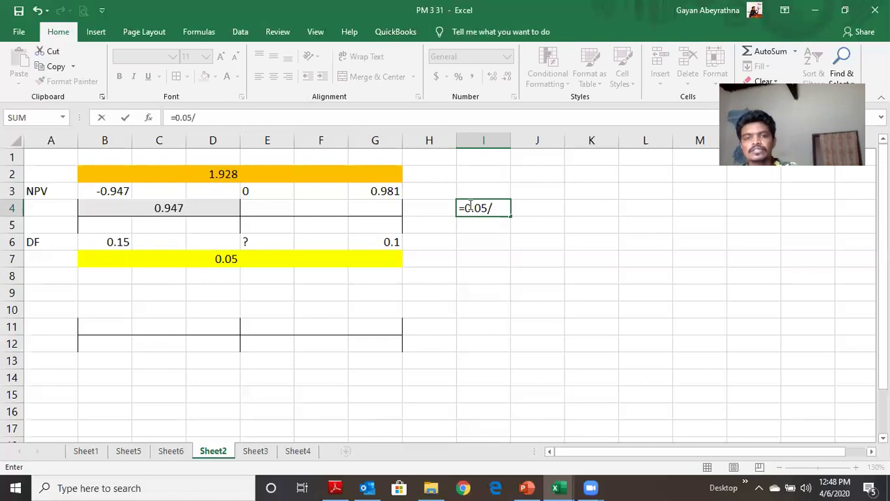
type("1.")
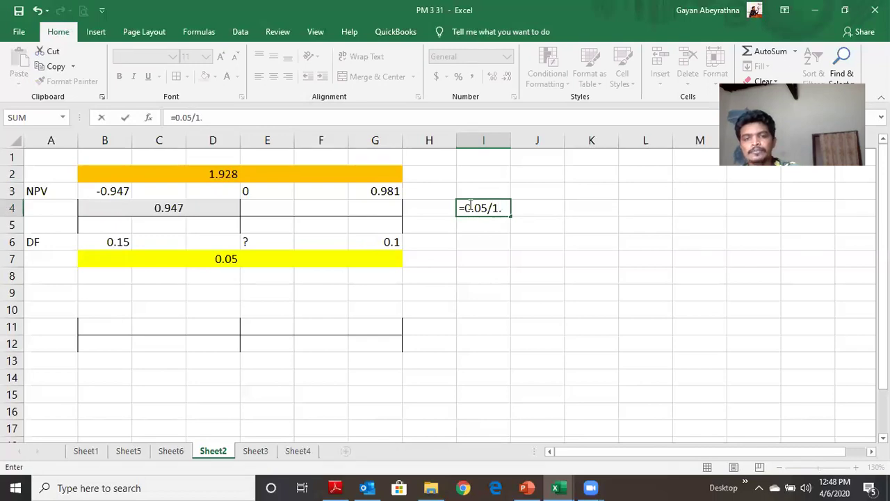
type("928")
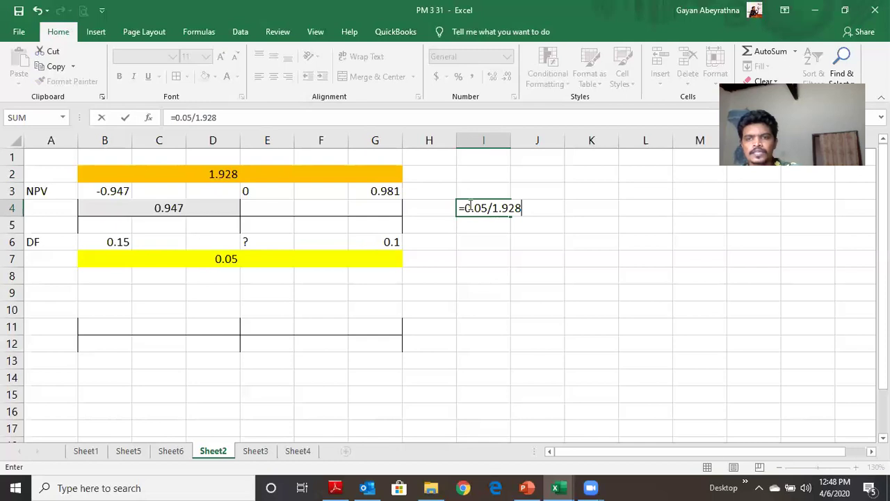
key("Return")
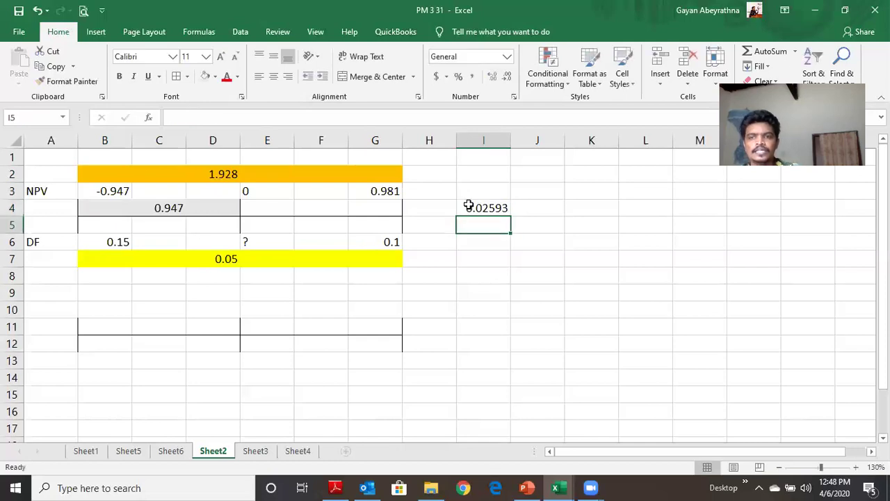
left_click(468, 206)
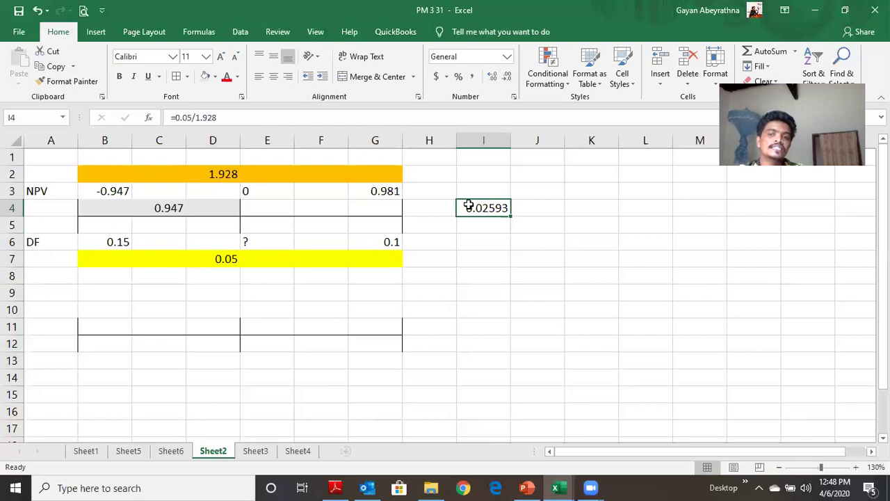
left_click(459, 260)
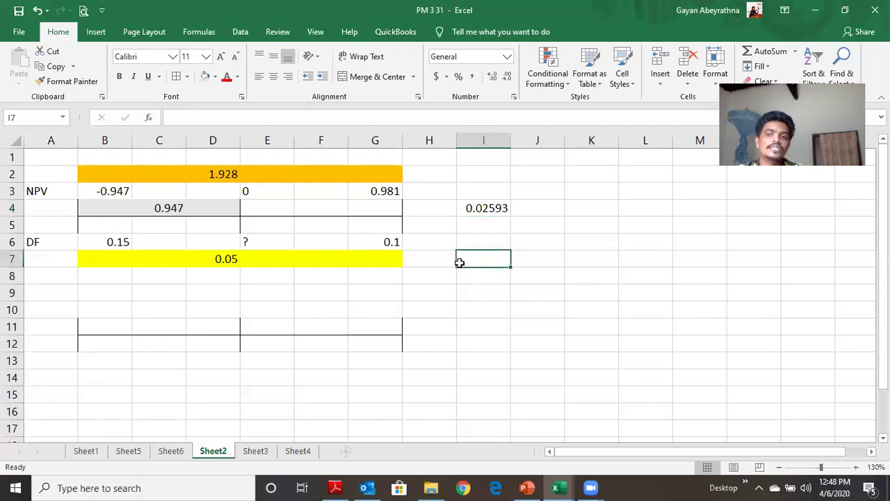
left_click(471, 207)
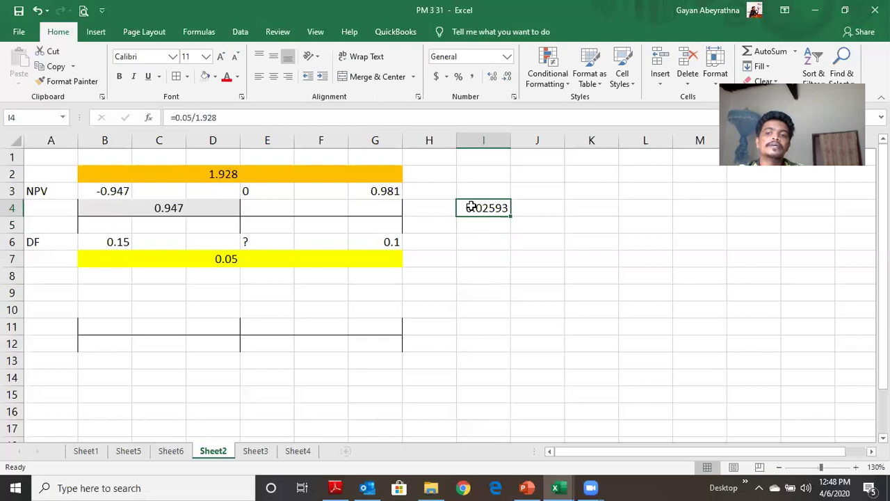
- Decrease I4's decimal places so it shows 0.026
key("alt+h")
key("9")
key("alt+h")
key("9")
left_click(493, 273)
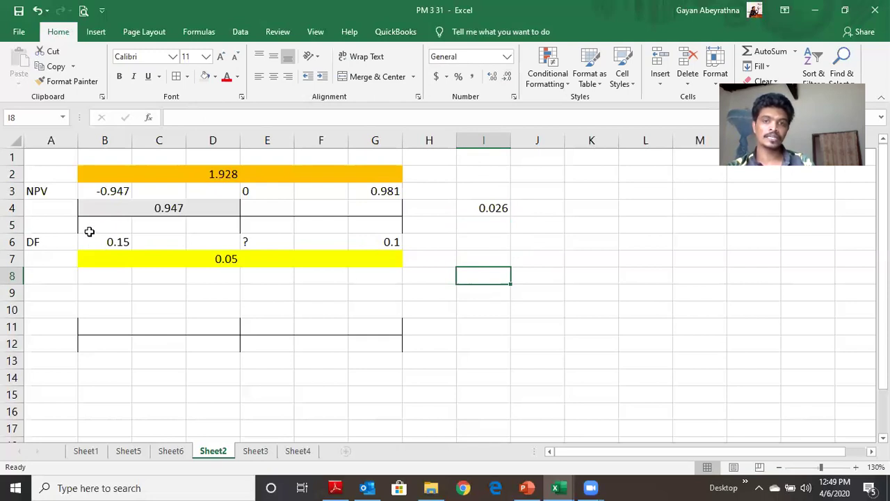
- Fill B5:D5 blue, the row 5 span under the 0.947
left_click(481, 210)
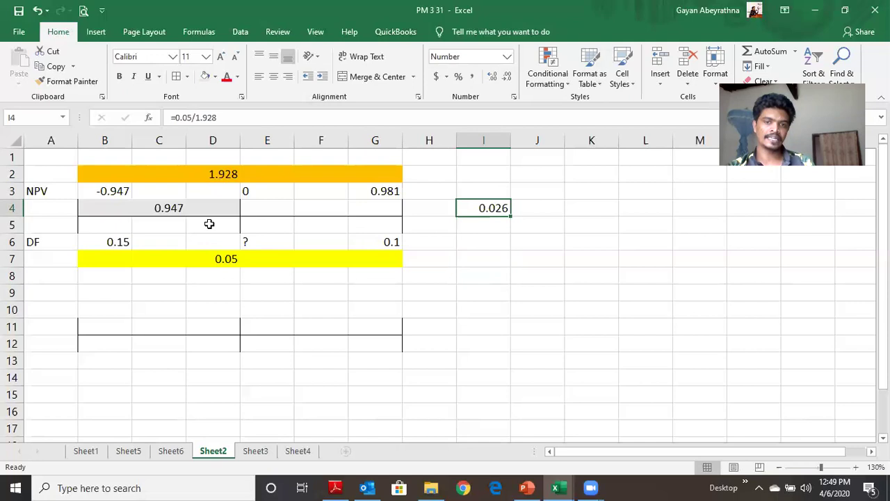
left_click_drag(209, 224, 118, 224)
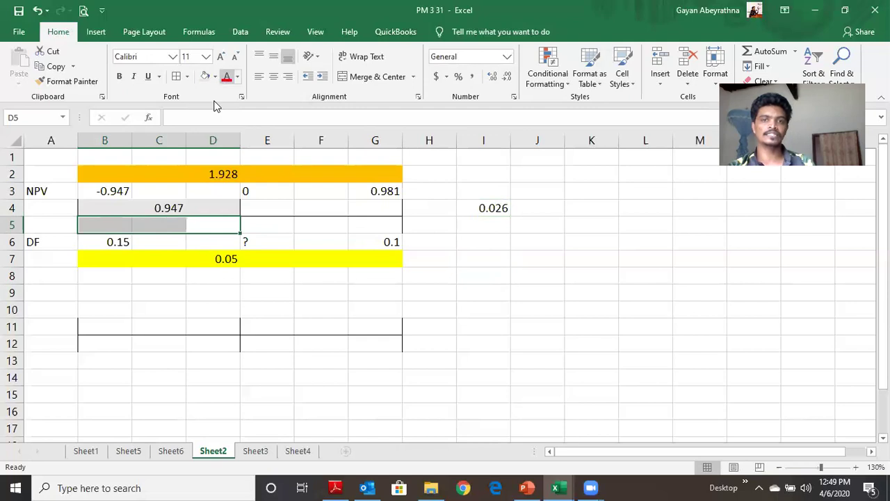
left_click(215, 77)
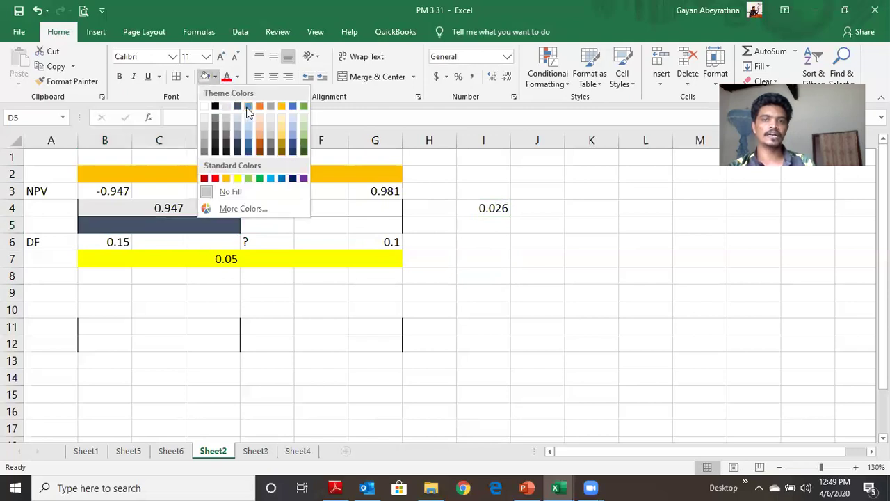
left_click(248, 106)
left_click_drag(174, 247, 224, 257)
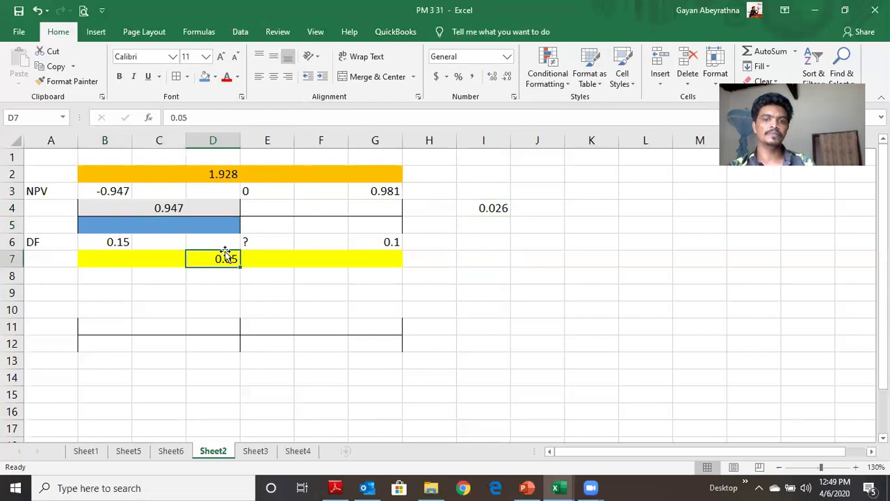
- Enter =0.026*C4 in C5 and display the result to three decimals as 0.025
left_click(162, 228)
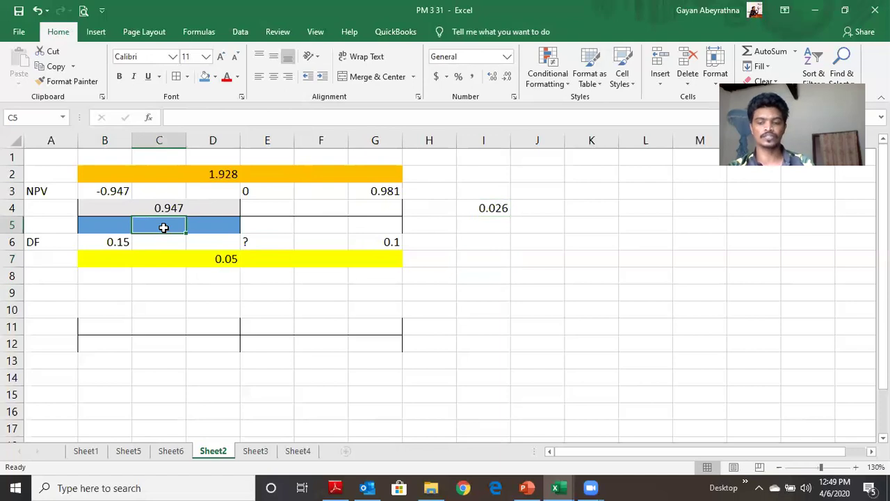
type("=")
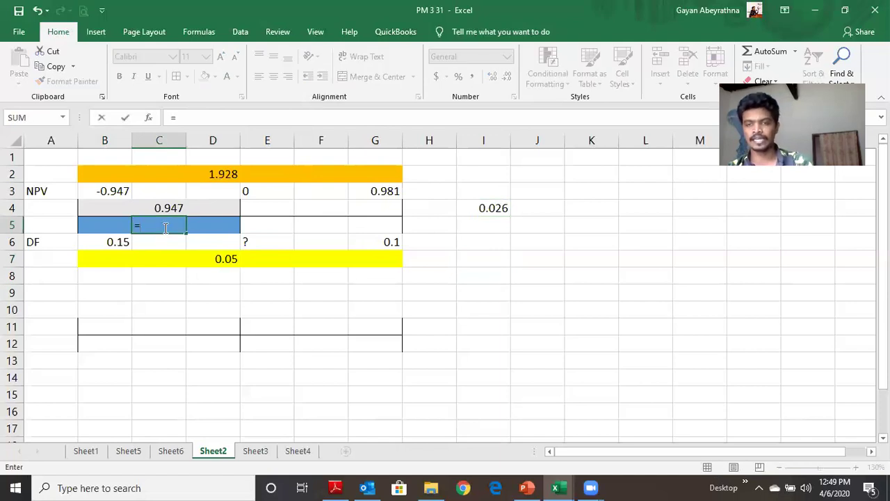
type("0.026")
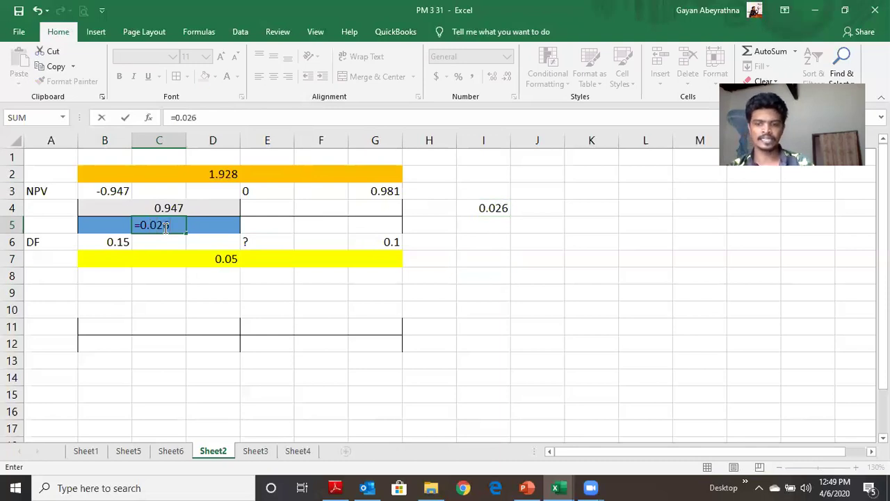
type("*")
left_click(160, 205)
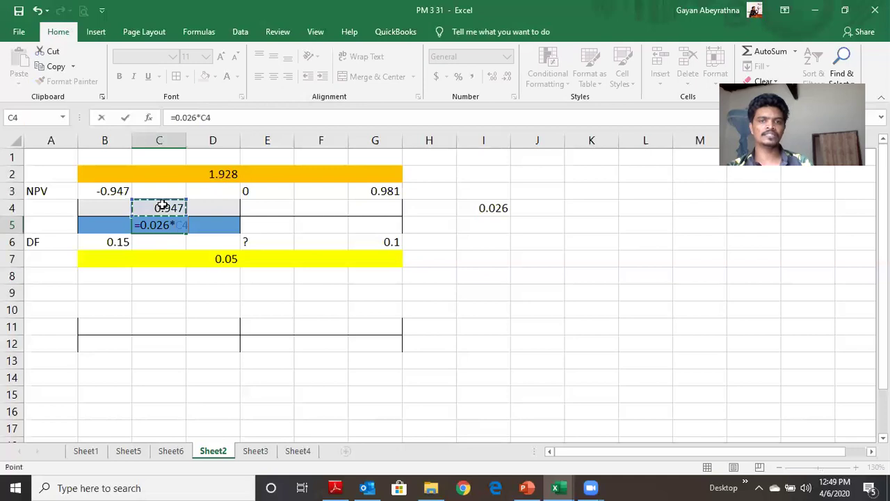
key("Return")
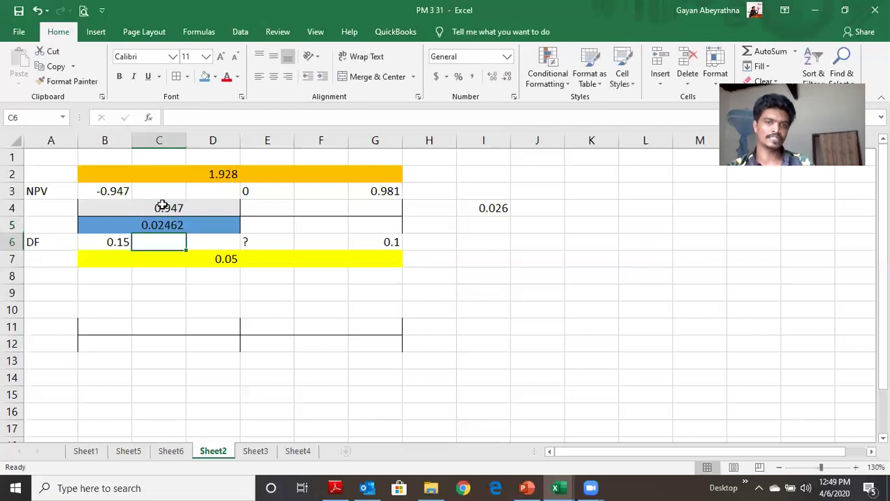
left_click(158, 223)
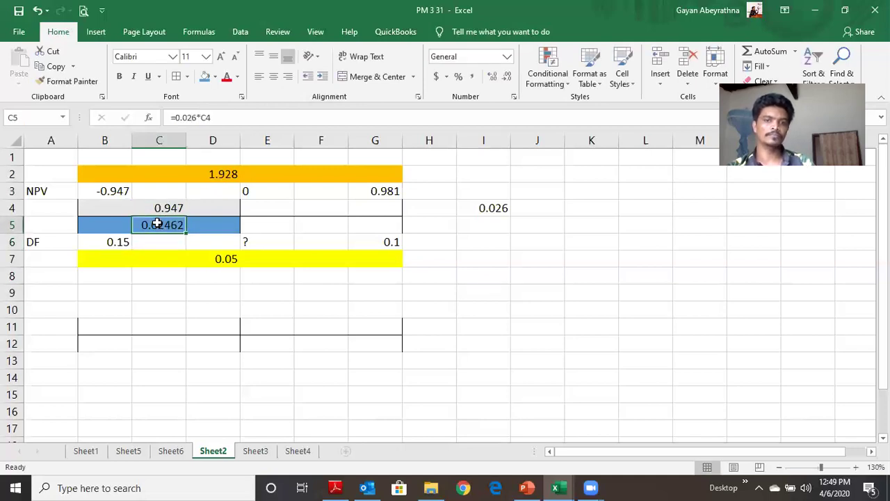
left_click(506, 76)
left_click(506, 76)
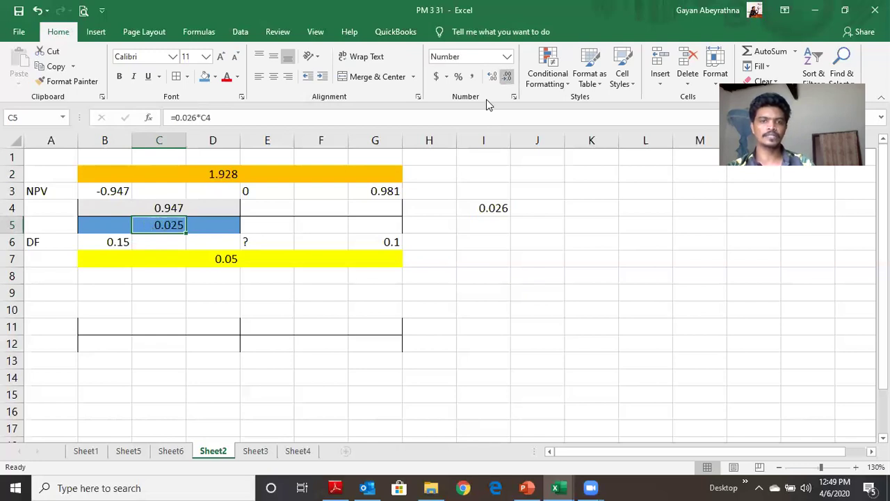
left_click(139, 321)
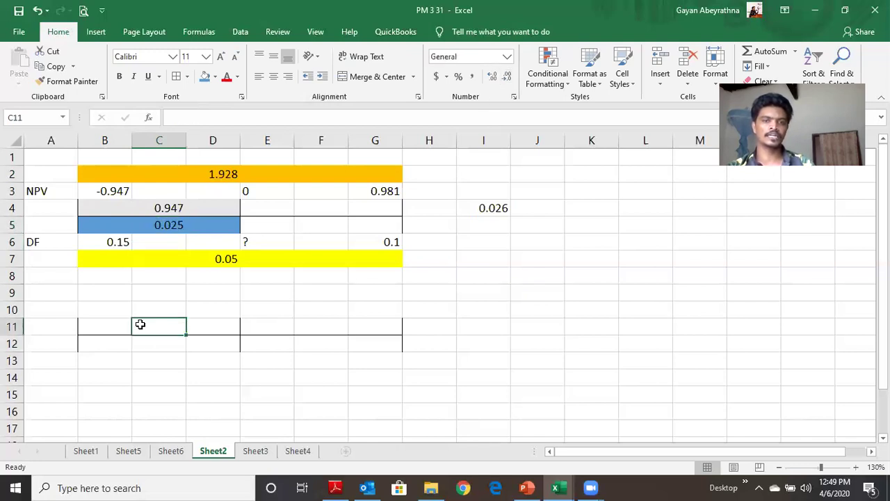
left_click(487, 243)
- Label I6 as IRR and enter 0.15-0.025 in J6
type("IRR")
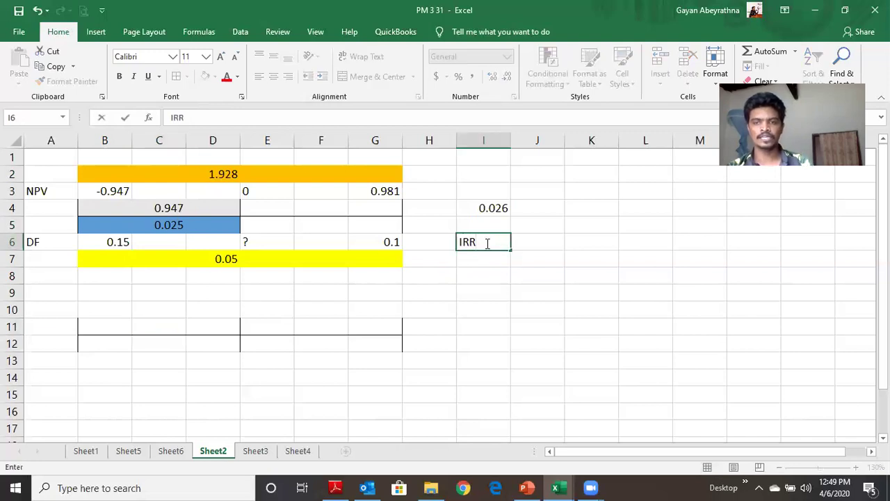
key("Tab")
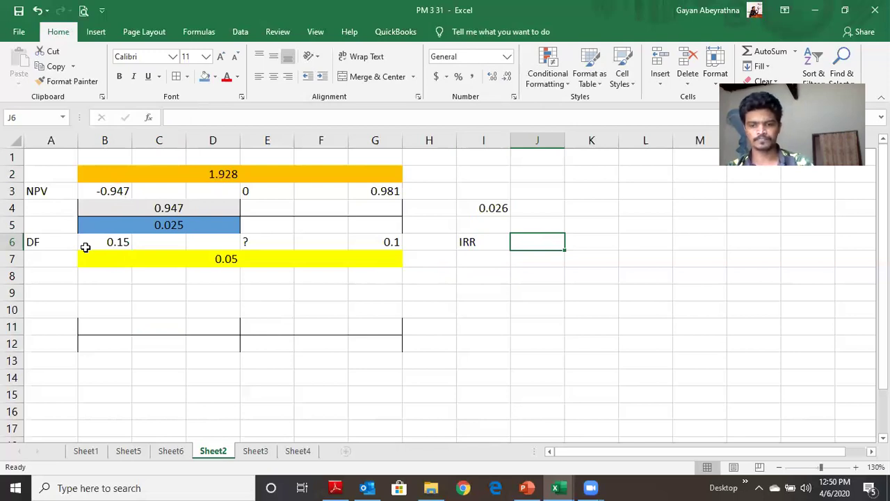
type("0")
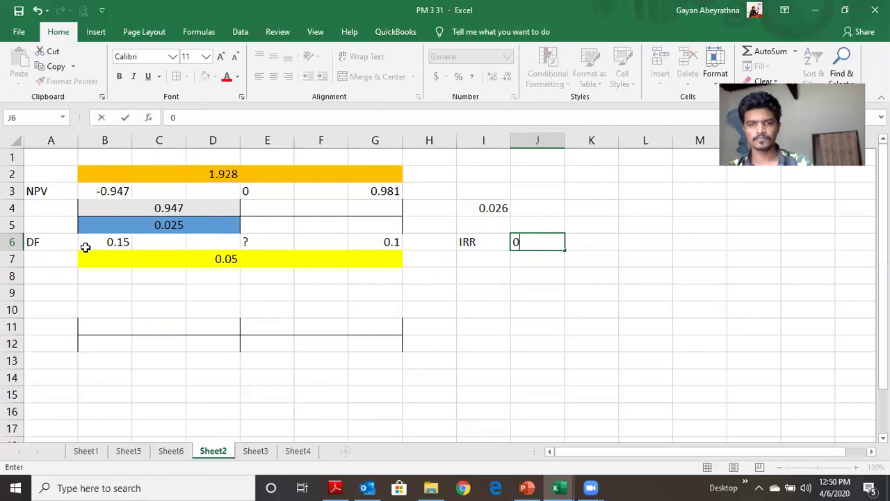
type(".1")
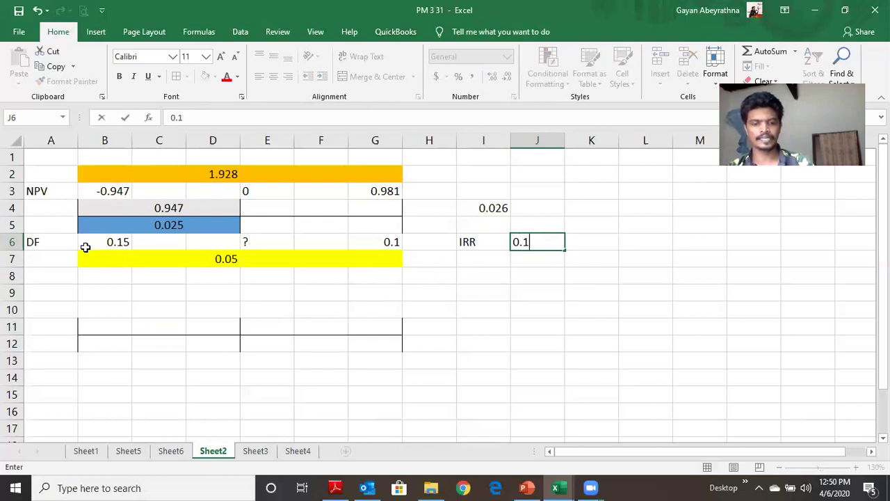
type("5+\\")
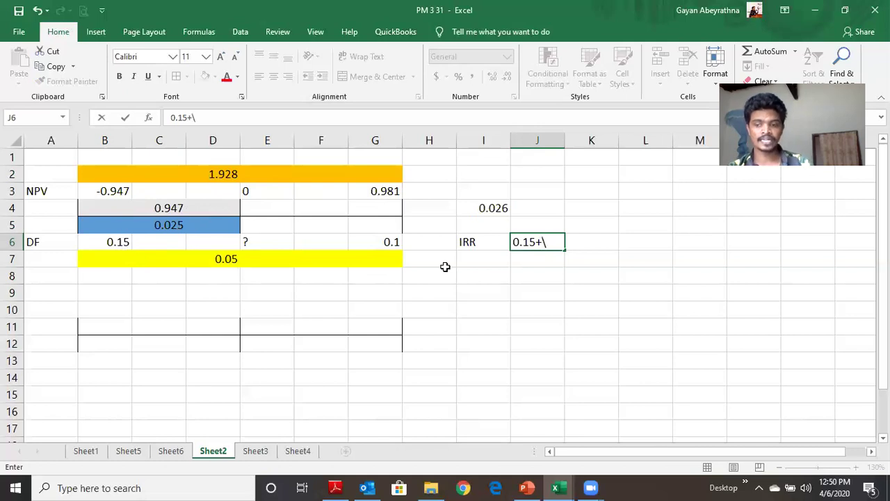
key("BackSpace")
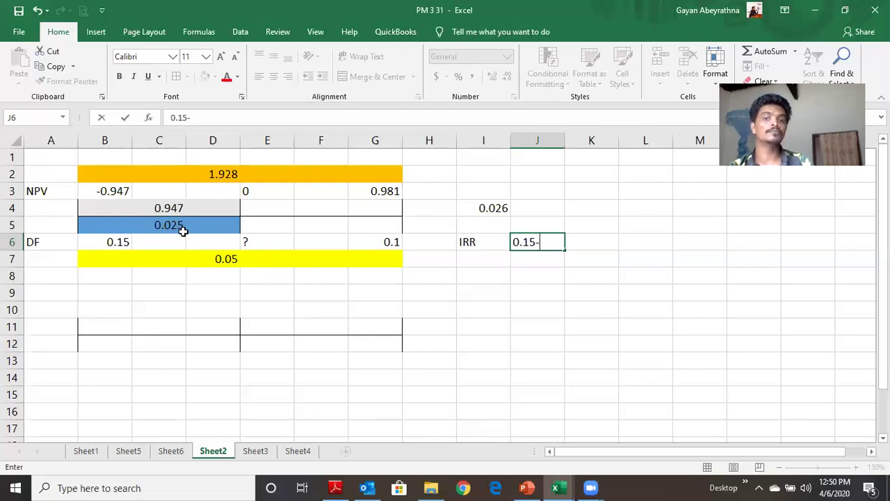
type("0.025")
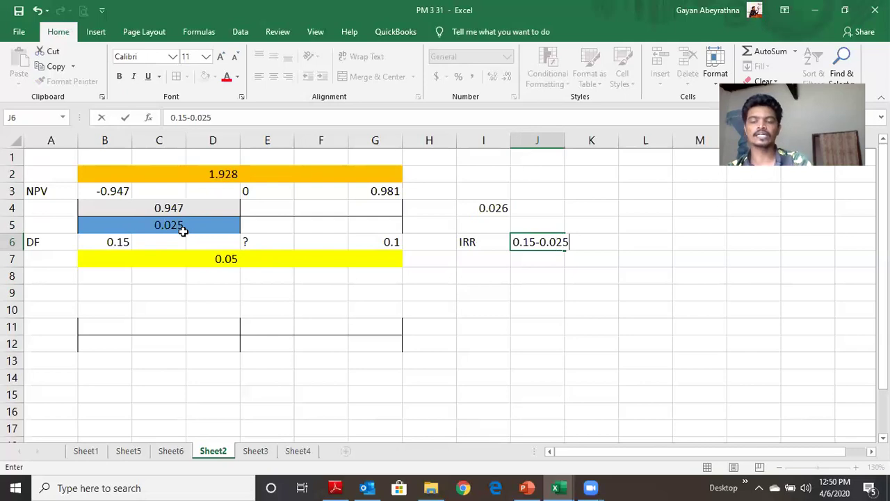
key("Return")
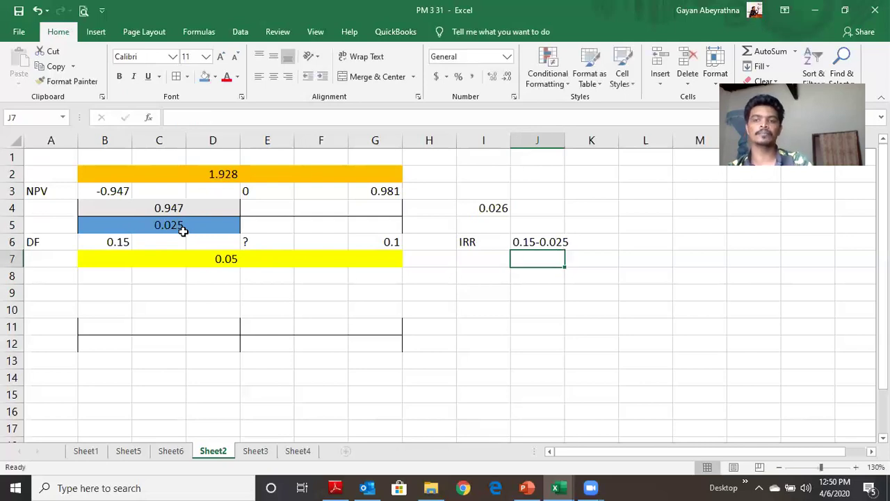
- Add a leading + to J6's entry so it calculates to 0.125
left_click(523, 241)
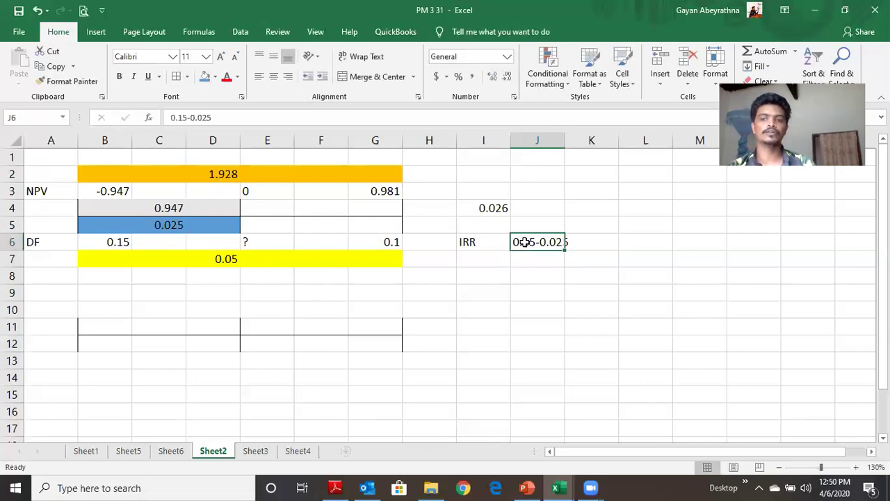
left_click(170, 118)
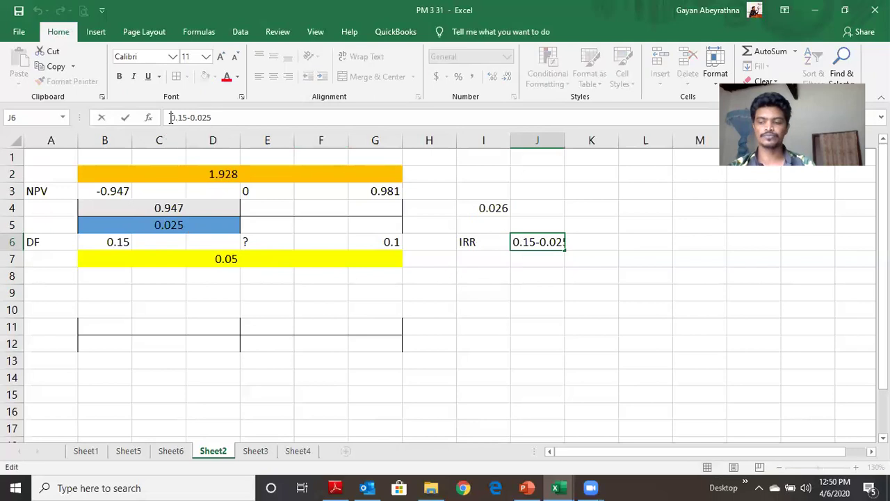
type("+")
key("Return")
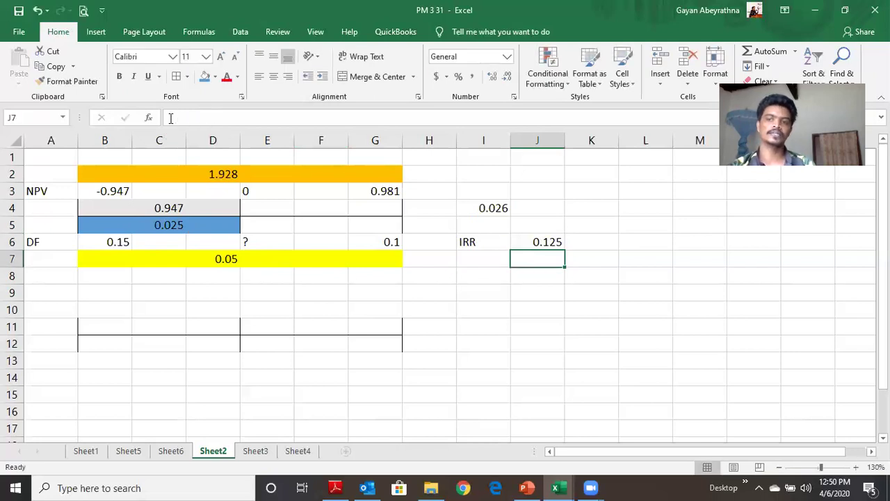
left_click(537, 297)
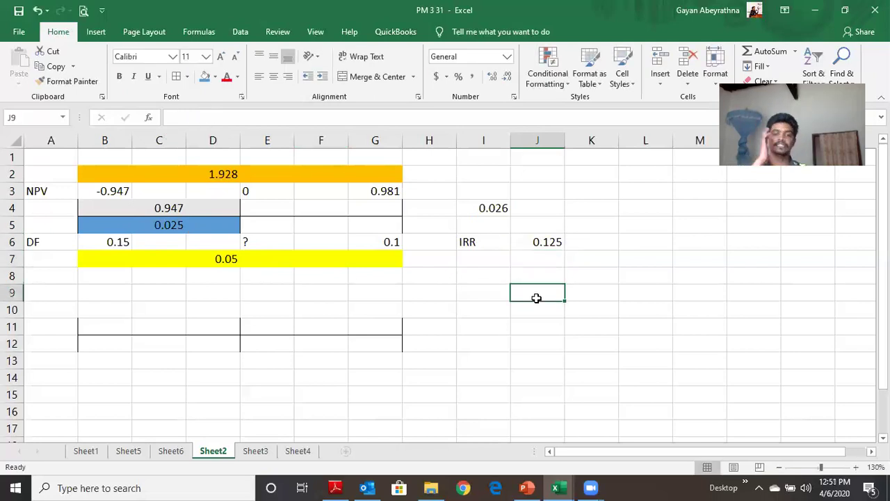
- Label I8 as IRR for the second interpolation
left_click(474, 281)
type("IRR")
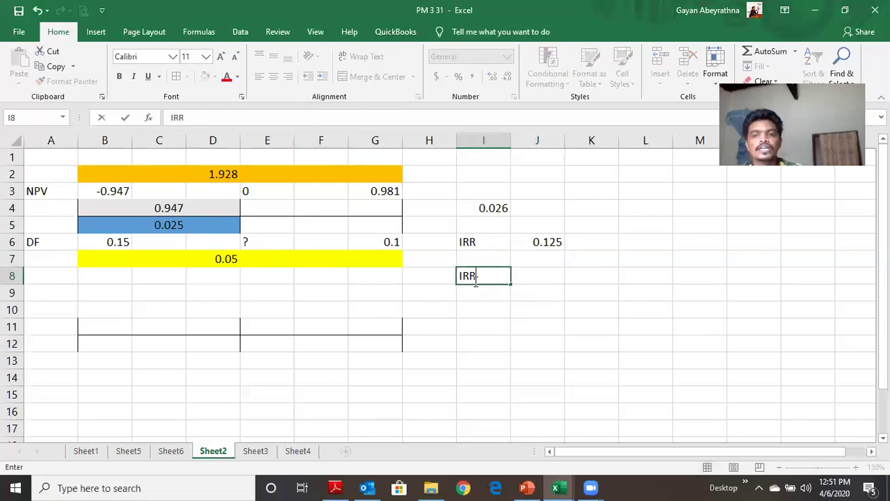
key("Return")
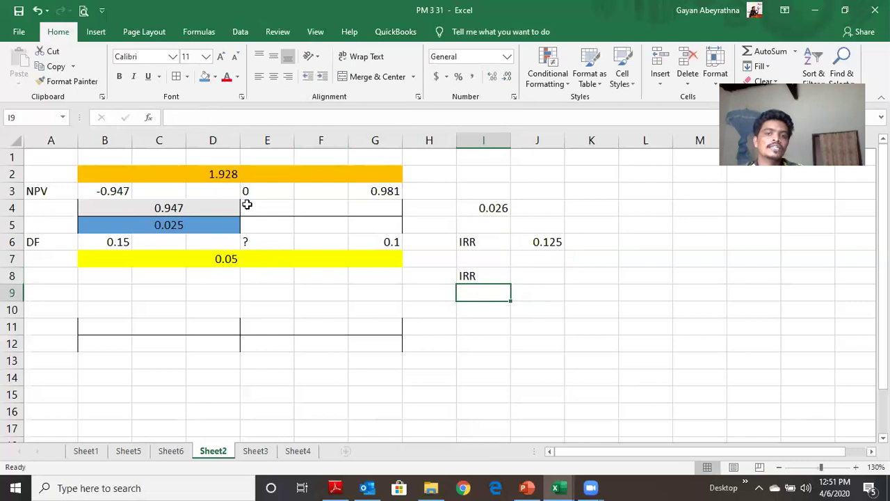
- Shade E4:G4 light blue and enter 0.981 in F4
left_click(289, 208)
left_click_drag(289, 208, 363, 204)
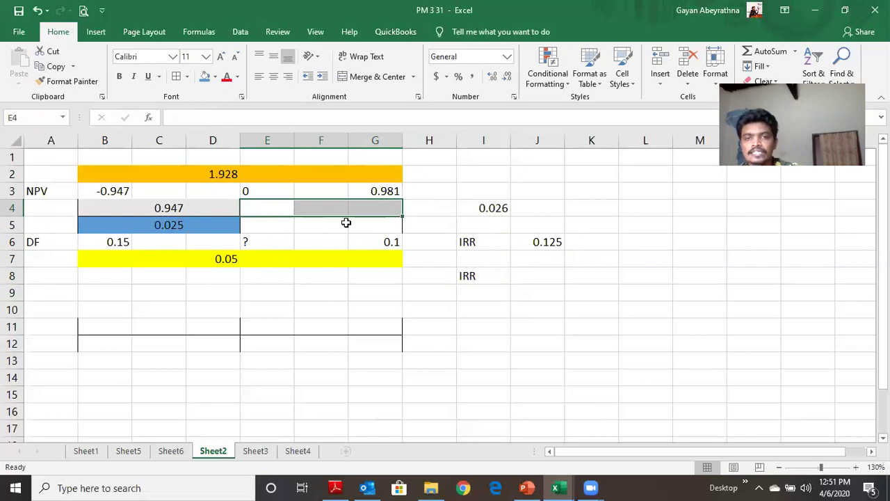
left_click(215, 76)
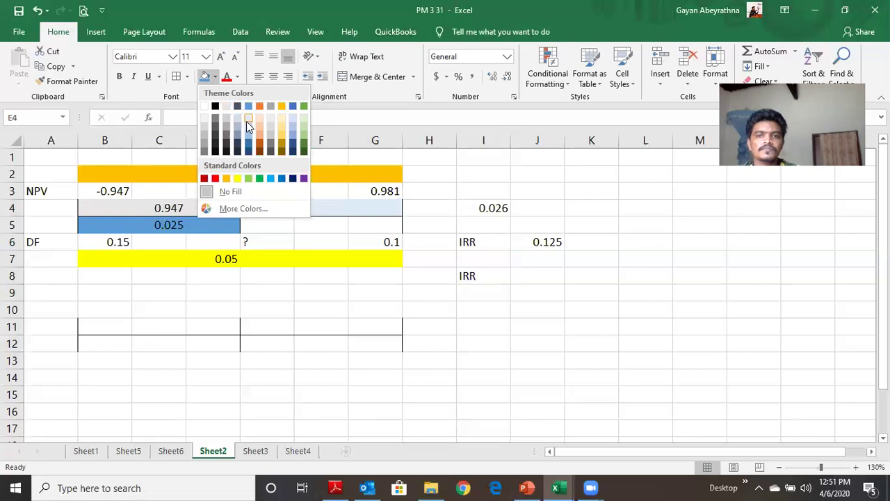
left_click(248, 122)
left_click(316, 207)
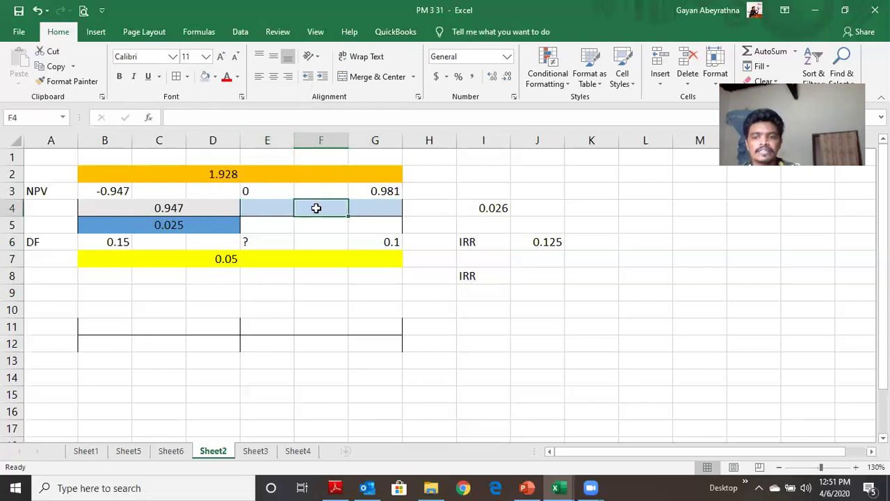
type("0.981")
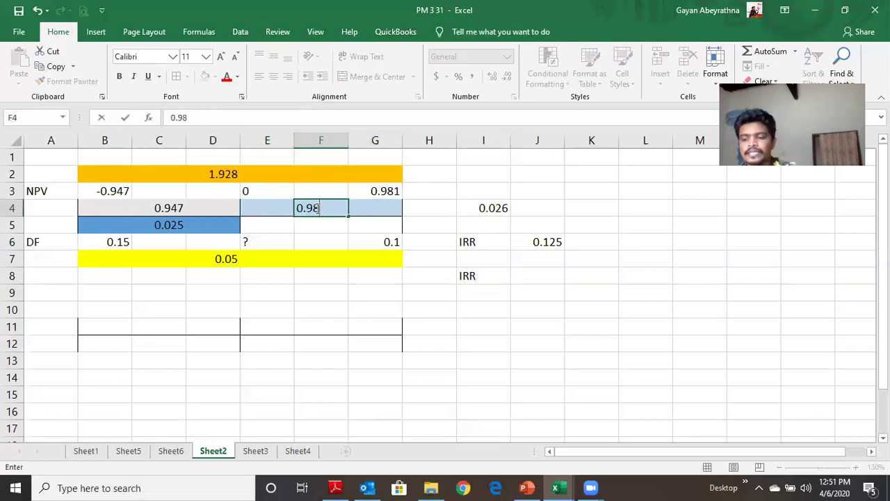
left_click(303, 227)
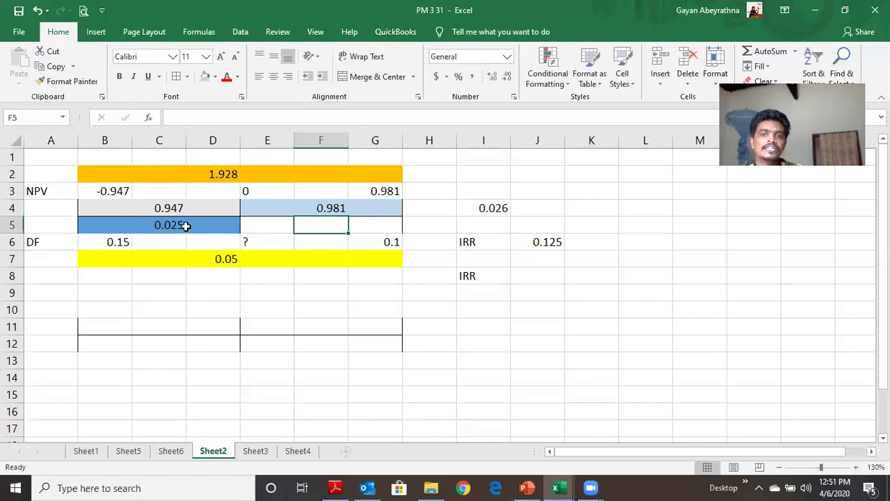
left_click(502, 203)
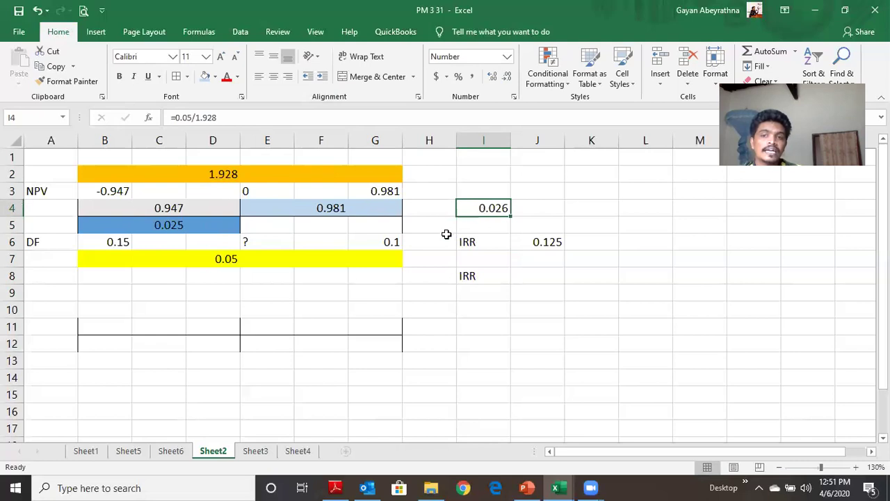
- Shade cells E5:G5 light blue
left_click_drag(260, 224, 363, 228)
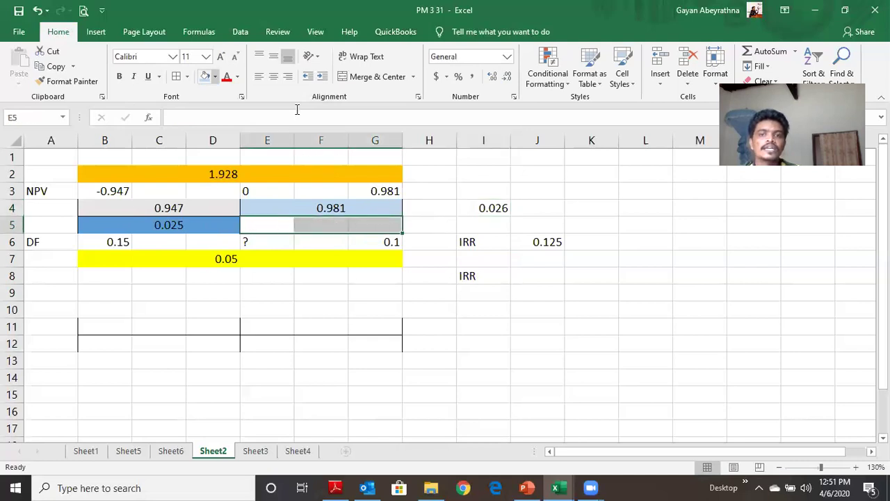
left_click(215, 76)
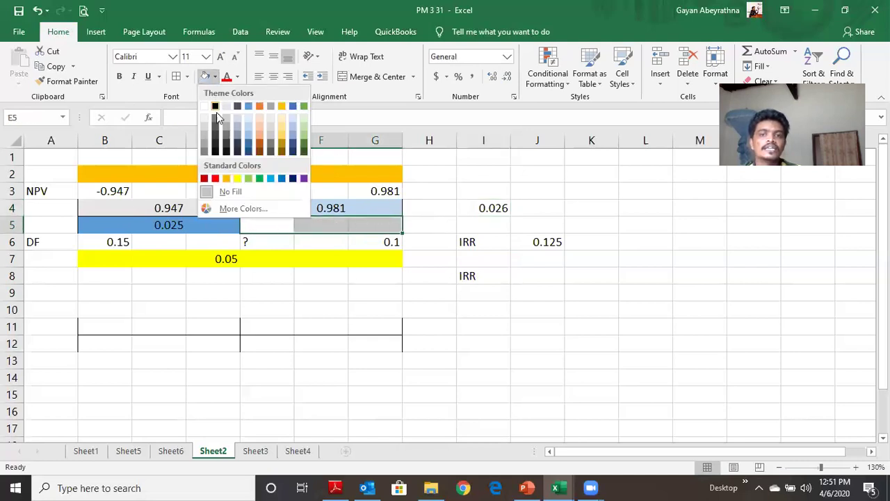
left_click(252, 142)
- Enter =I4*F4 in F5 and reduce its decimals to display 0.025
left_click(319, 227)
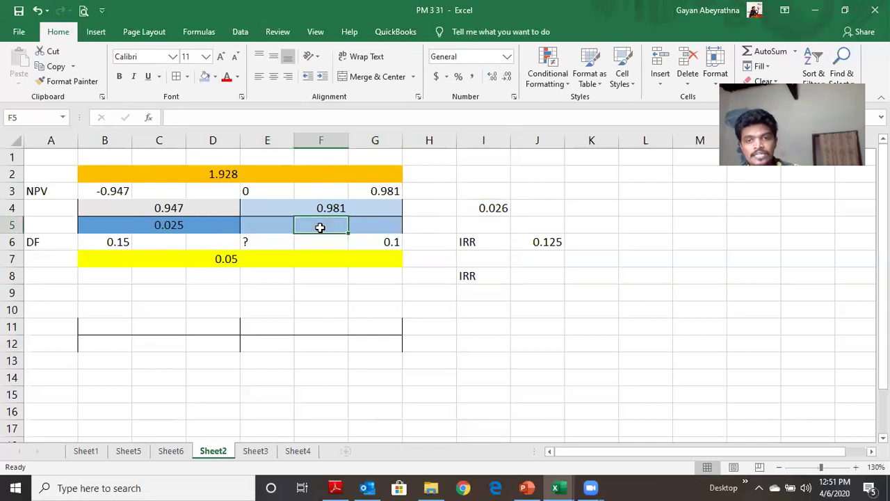
type("=")
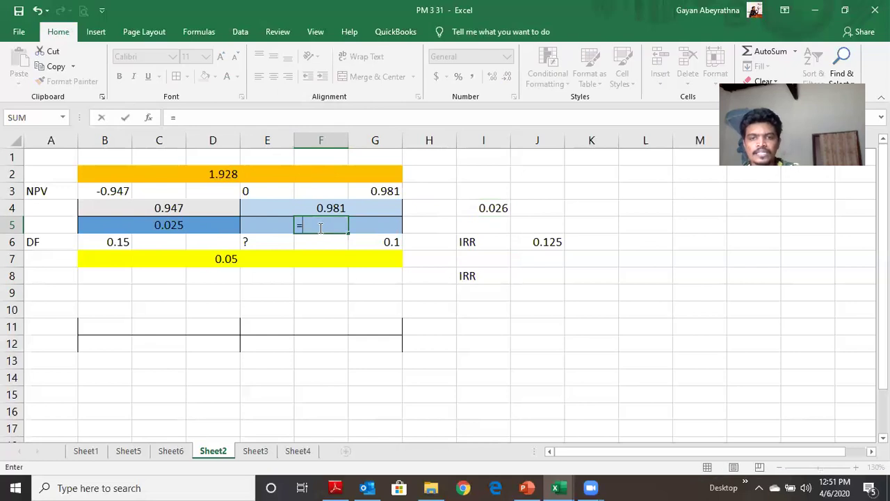
left_click(485, 208)
type("*")
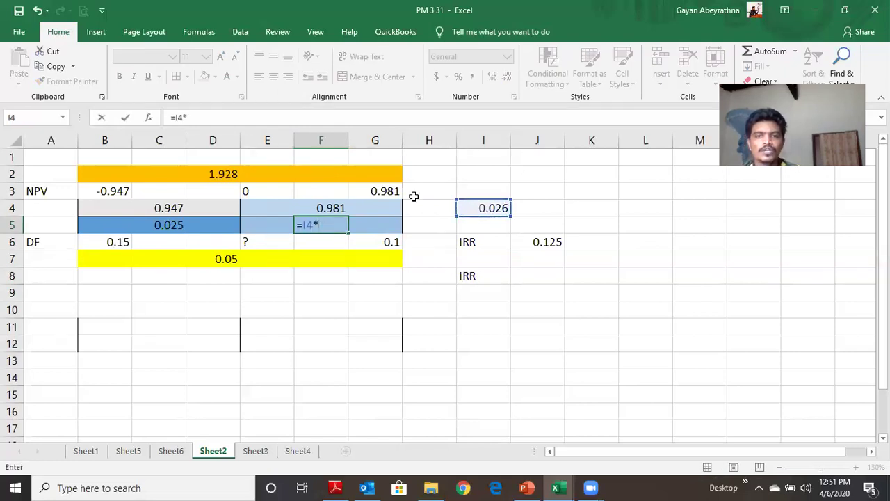
left_click(336, 208)
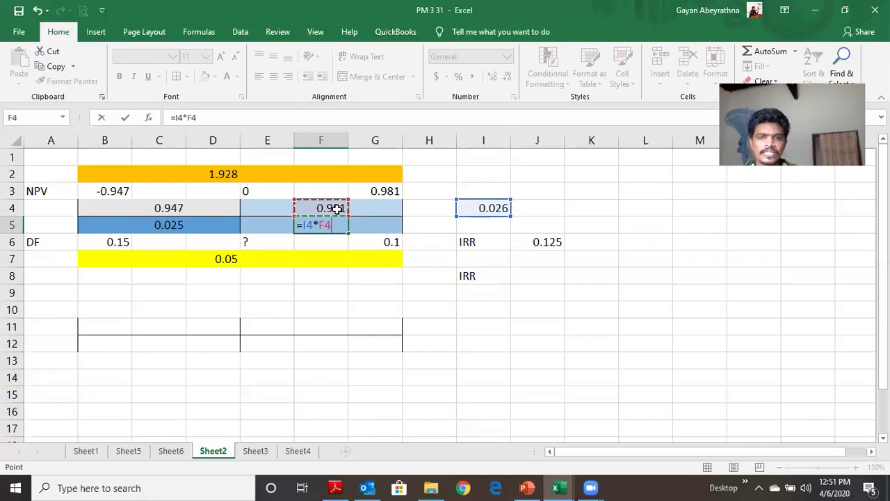
key("Return")
left_click(303, 228)
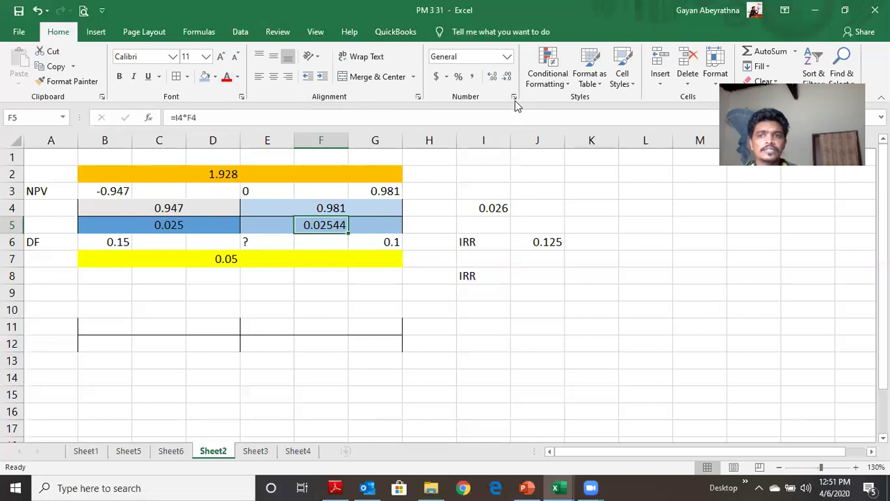
left_click(507, 76)
left_click(507, 76)
left_click(542, 271)
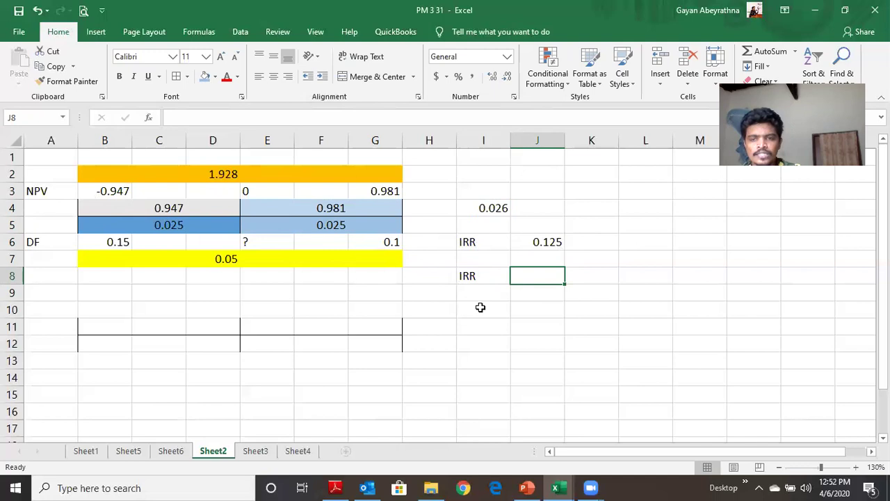
- Enter =0.1+0.025 in J8, adding the 0.025 adjustment to the 10% rate
type("0.1")
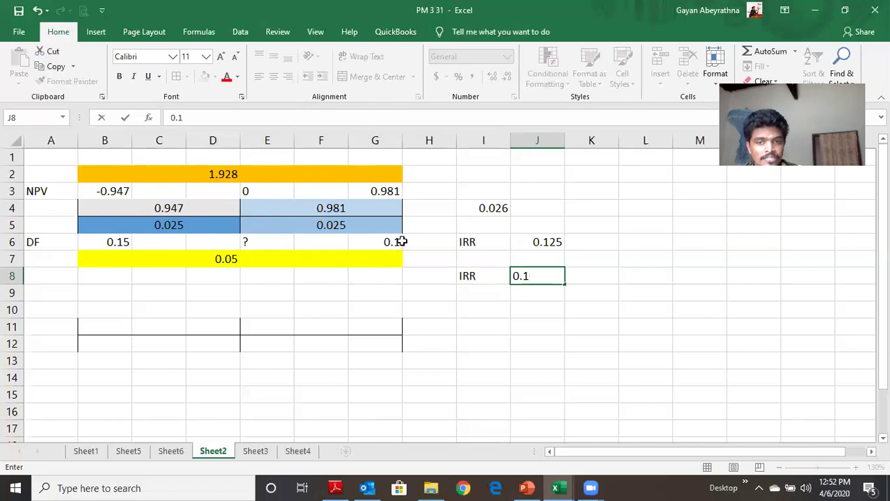
type("+")
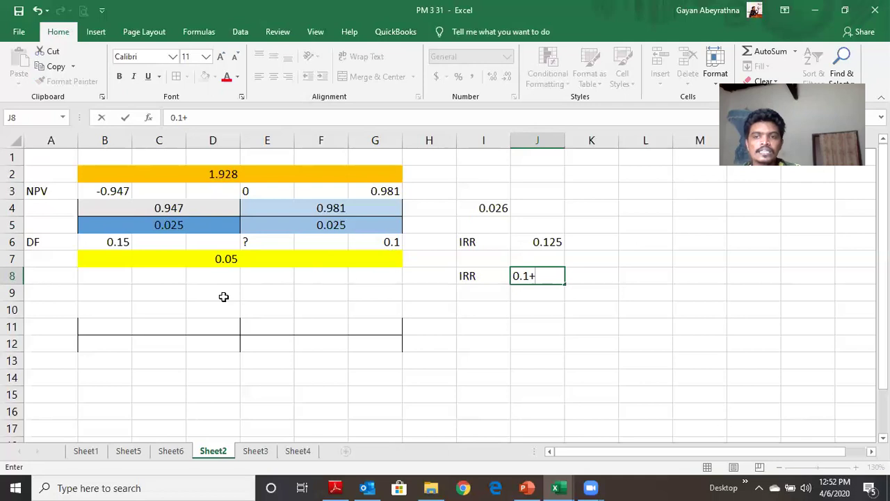
left_click(329, 226)
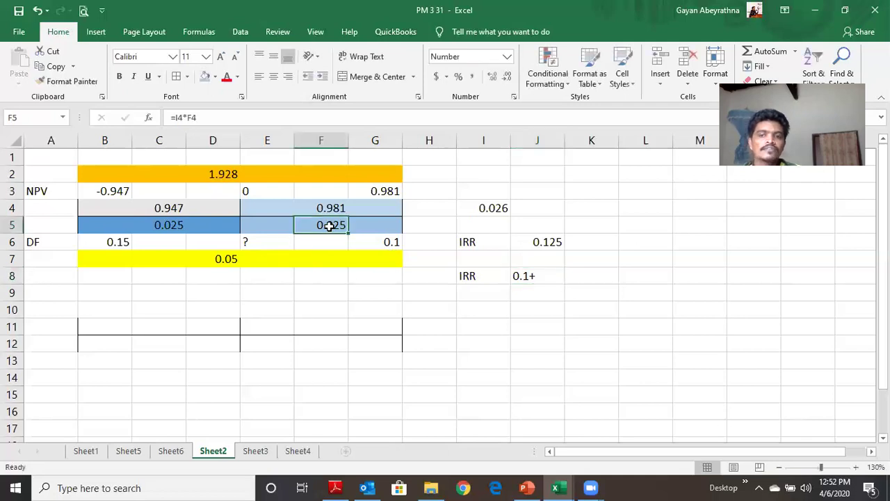
left_click(549, 276)
double_click(550, 276)
type("0")
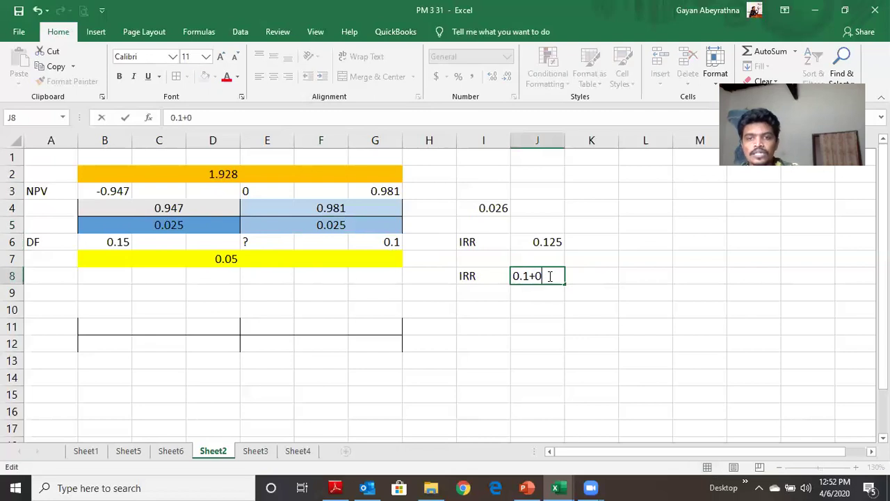
type(".025")
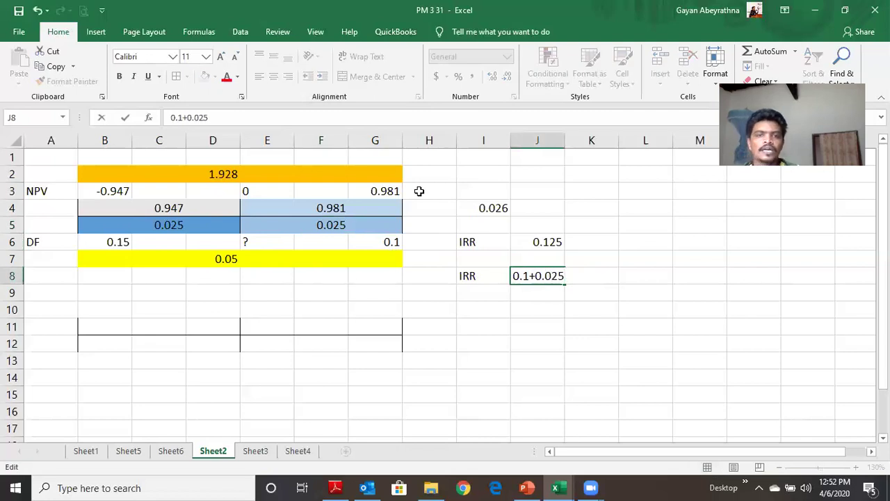
left_click(172, 118)
type("=")
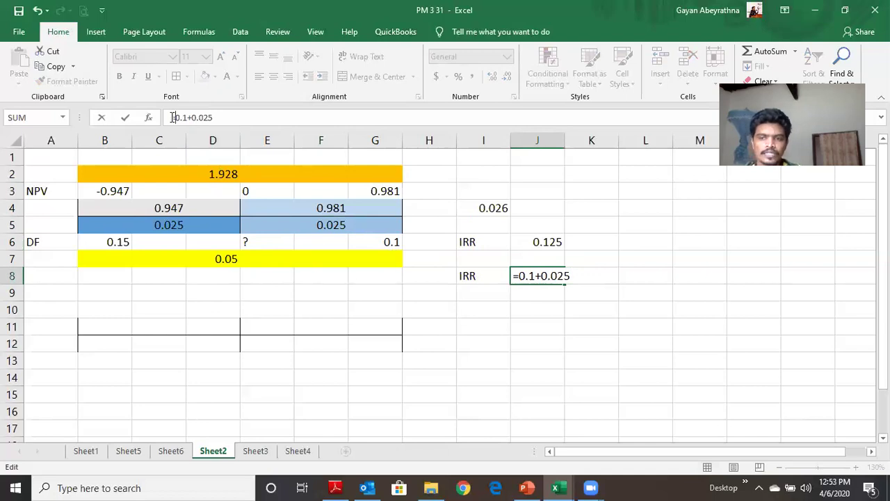
key("Return")
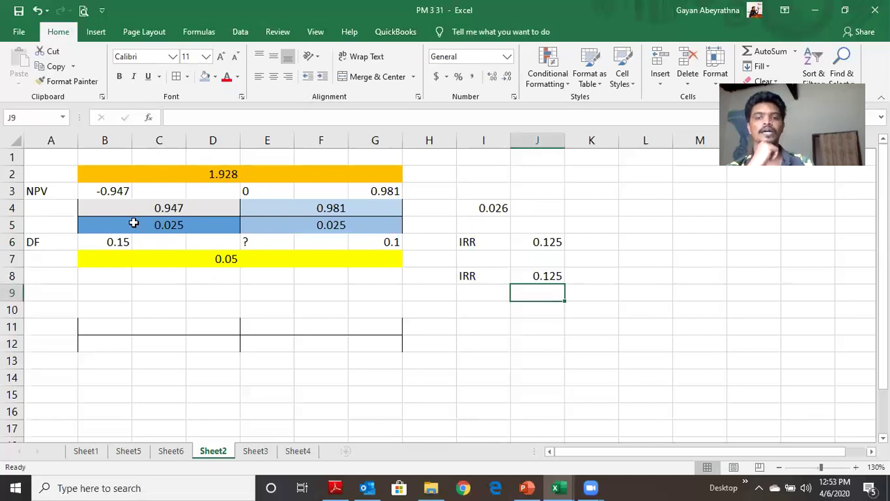
- Look through the Sheet6, Sheet5 and Sheet3 tables
left_click(165, 452)
left_click(214, 453)
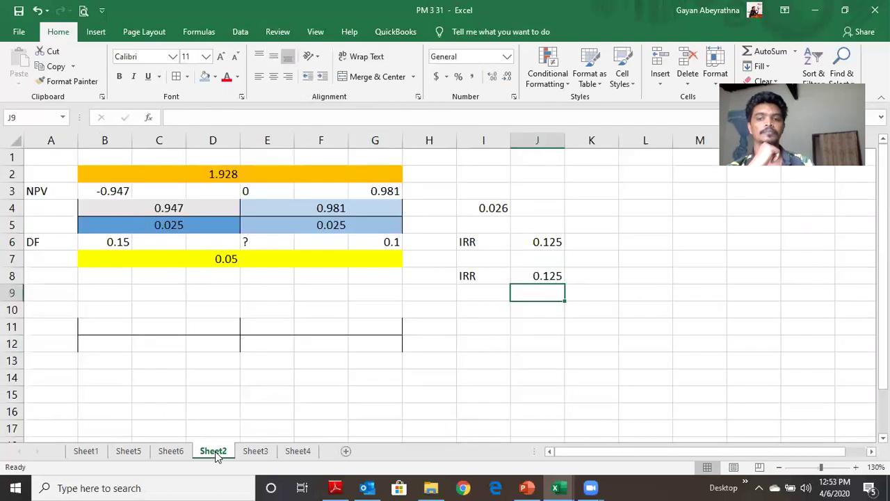
left_click(131, 452)
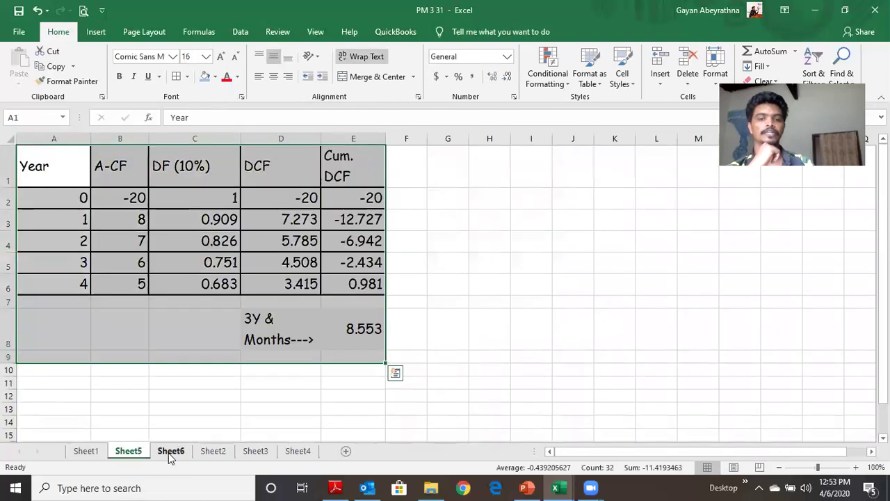
left_click(168, 453)
left_click(210, 453)
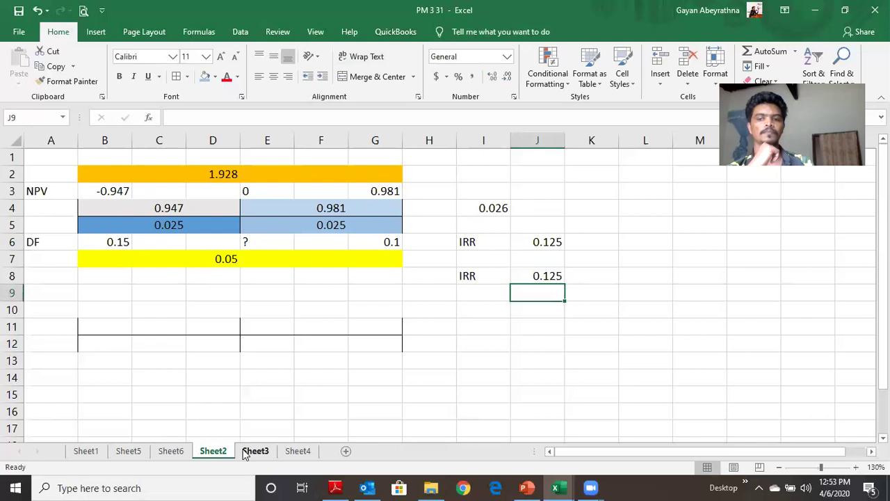
left_click(244, 453)
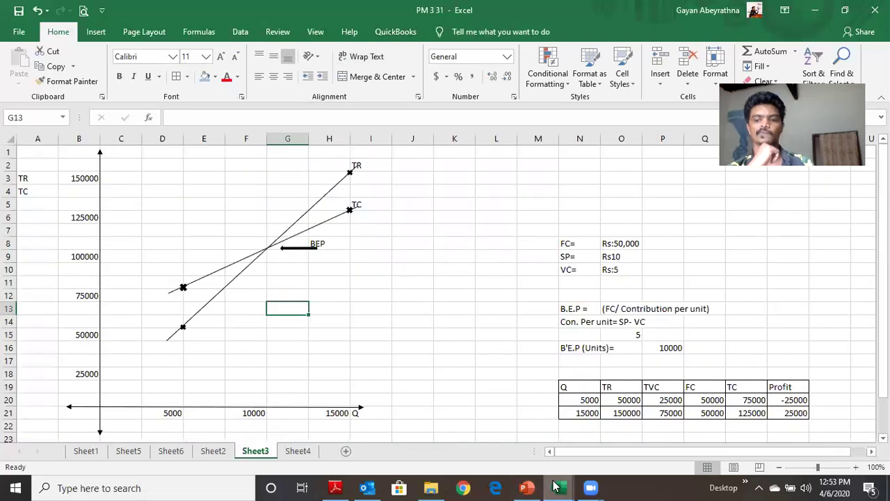
- Switch to the Indifference Point workbook's Sheet1 (2) Df/NPV chart
mouse_move(556, 486)
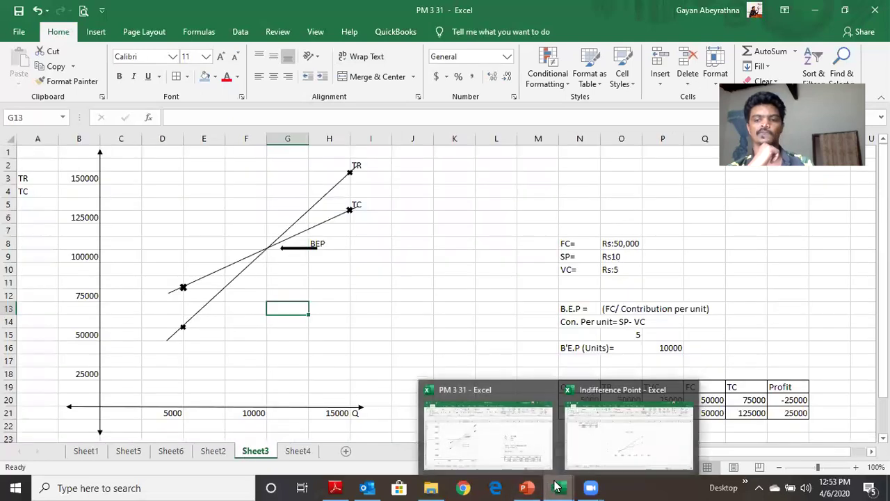
left_click(600, 425)
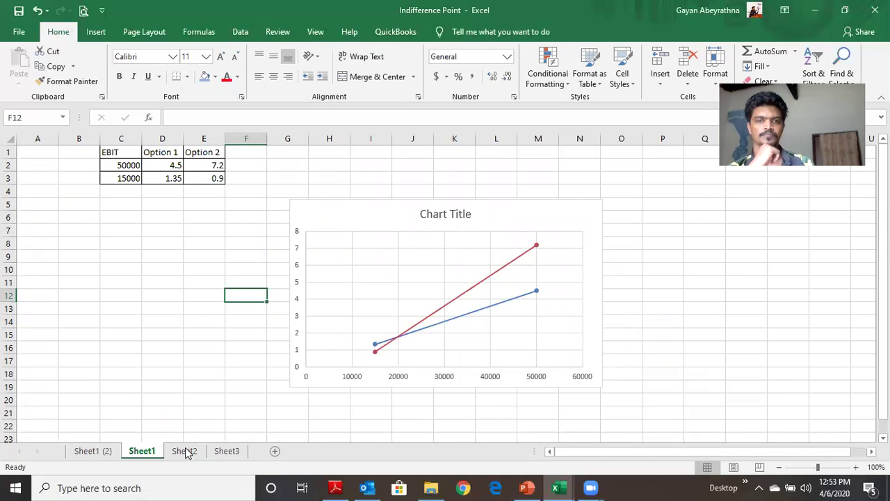
left_click(103, 456)
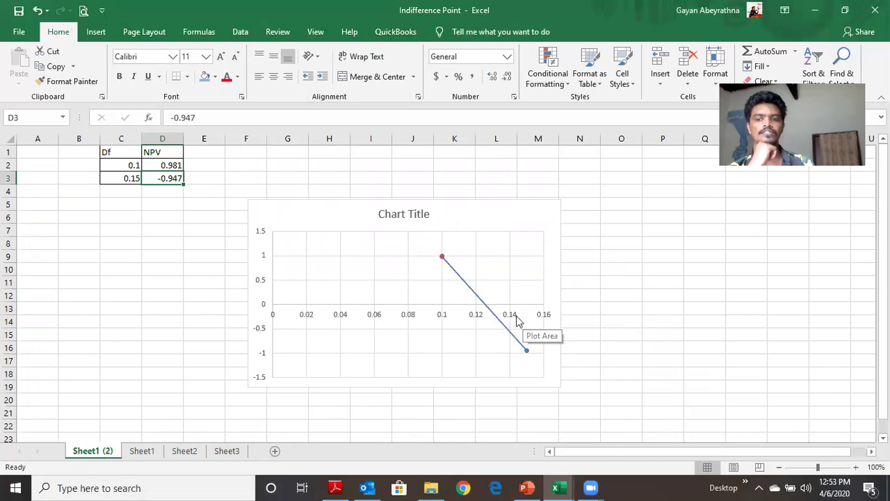
mouse_move(486, 309)
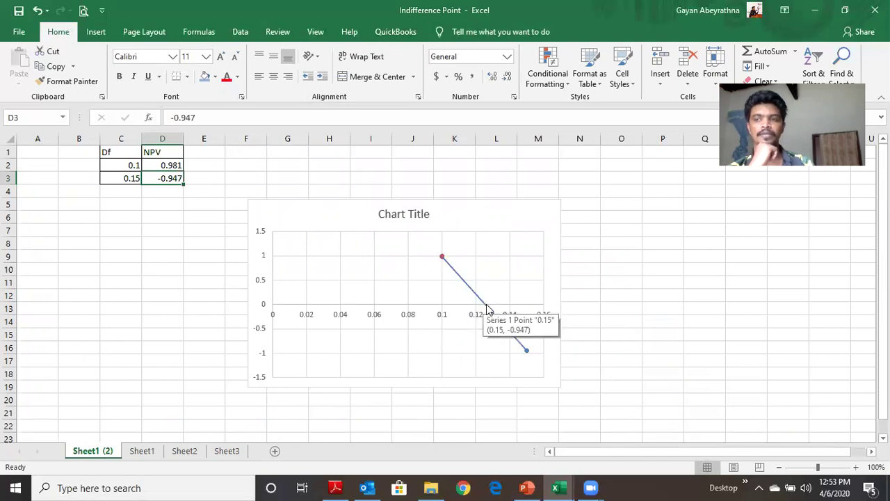